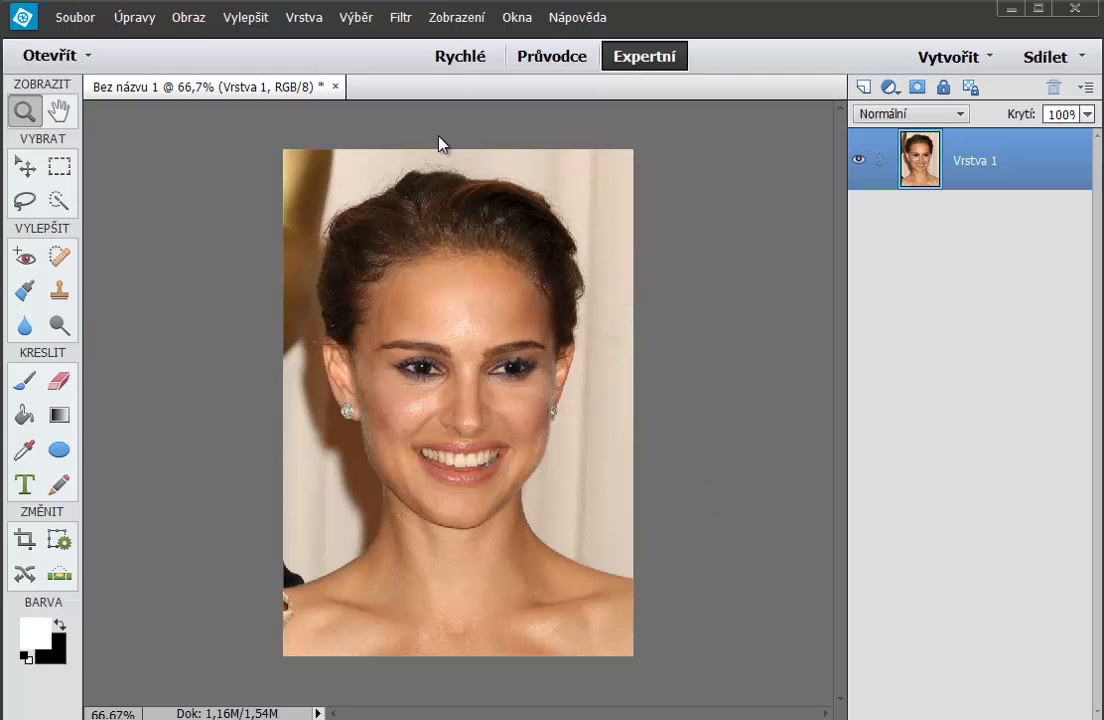
# Step: Resize the image to a document height of 18 cm, keeping its proportions and resolution
pyautogui.click(187, 18)
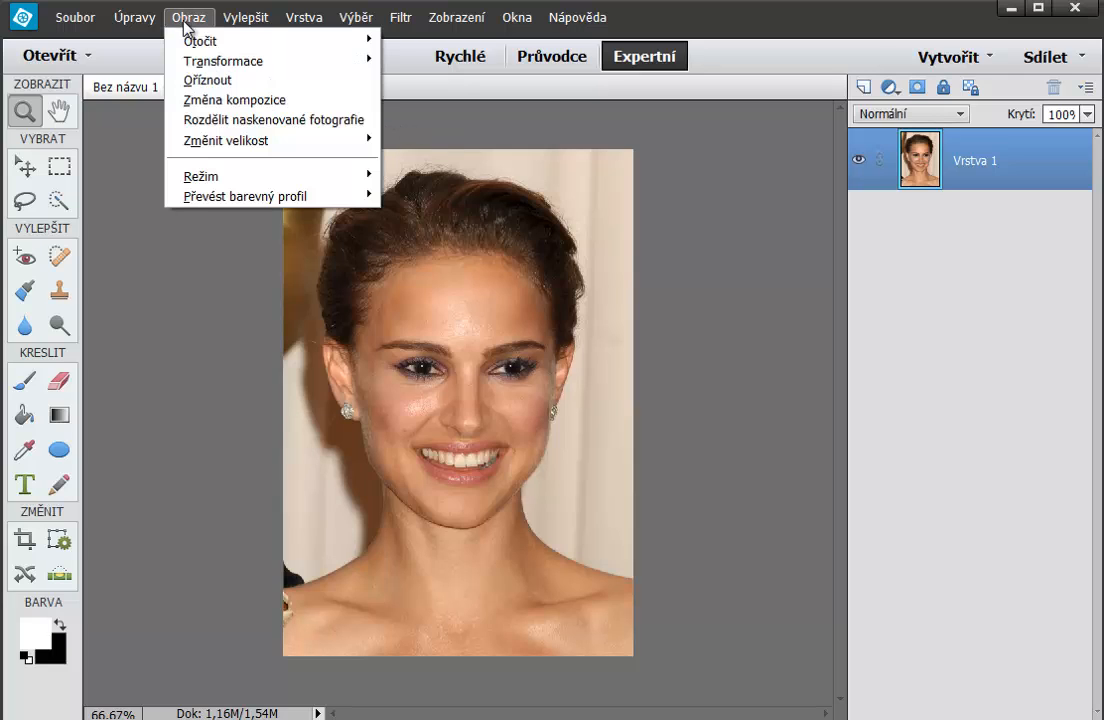
pyautogui.moveTo(254, 140)
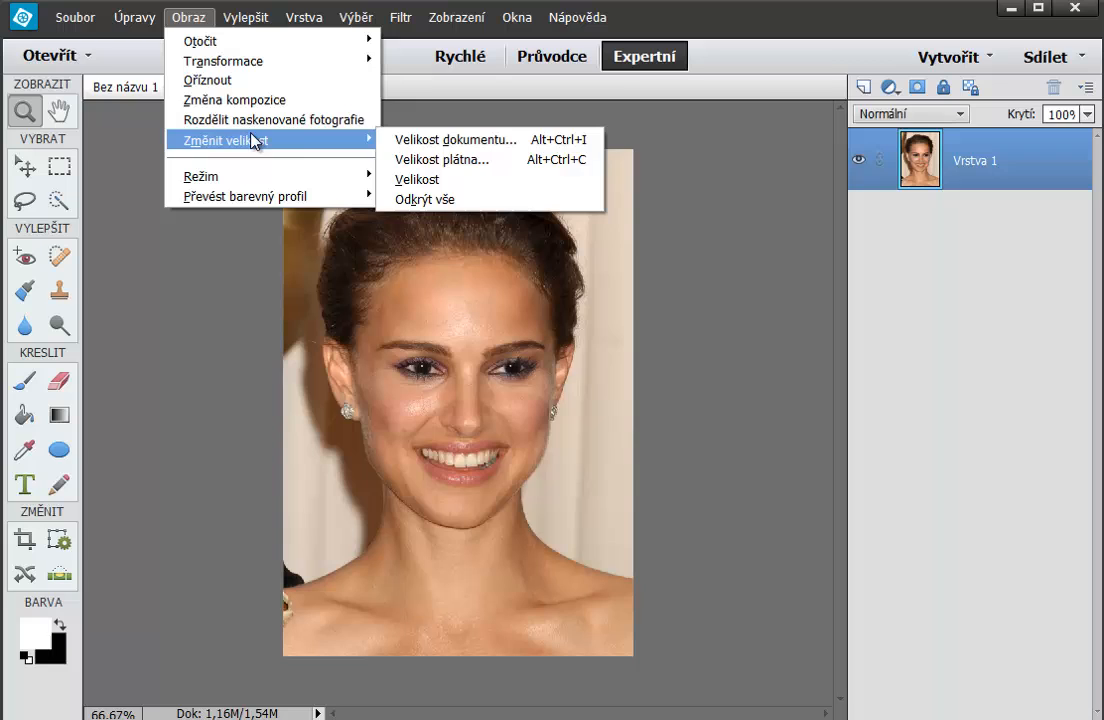
pyautogui.click(413, 141)
pyautogui.moveTo(557, 99); pyautogui.dragTo(513, 151)
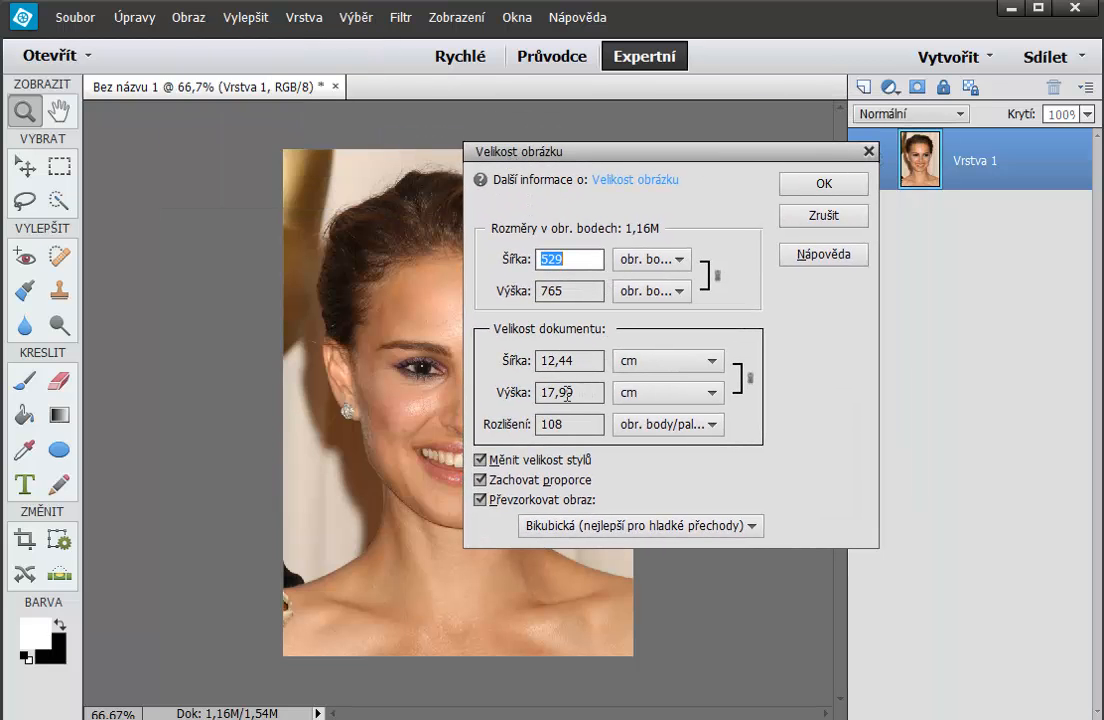
pyautogui.moveTo(573, 391); pyautogui.dragTo(525, 400)
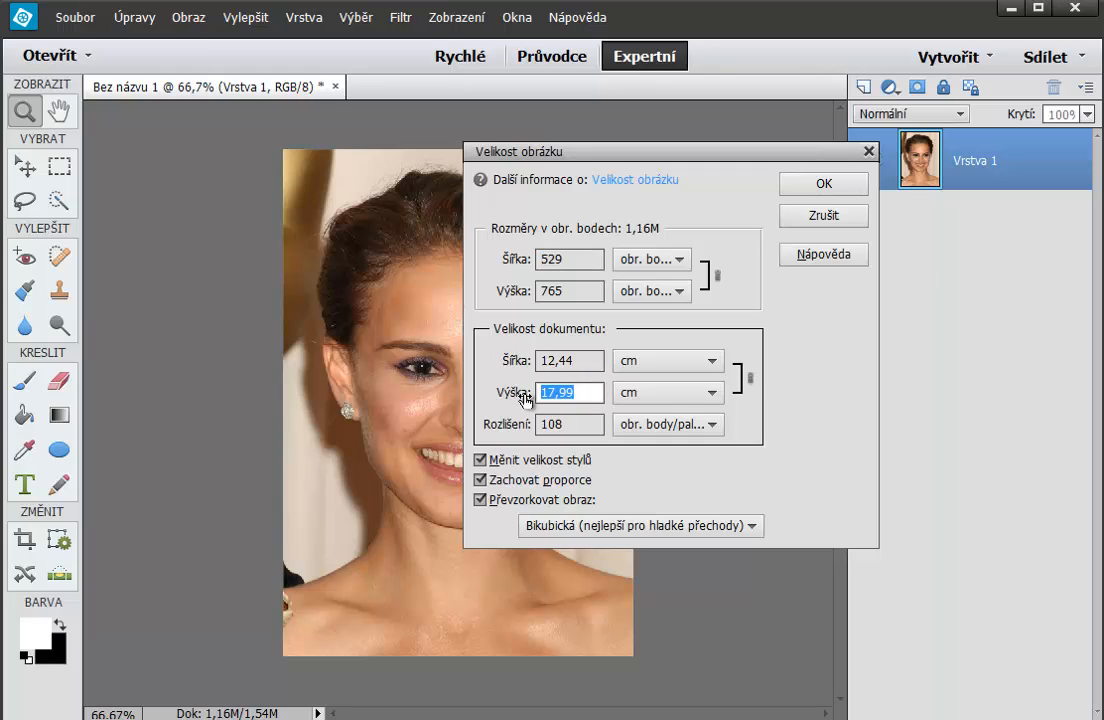
pyautogui.write('18')
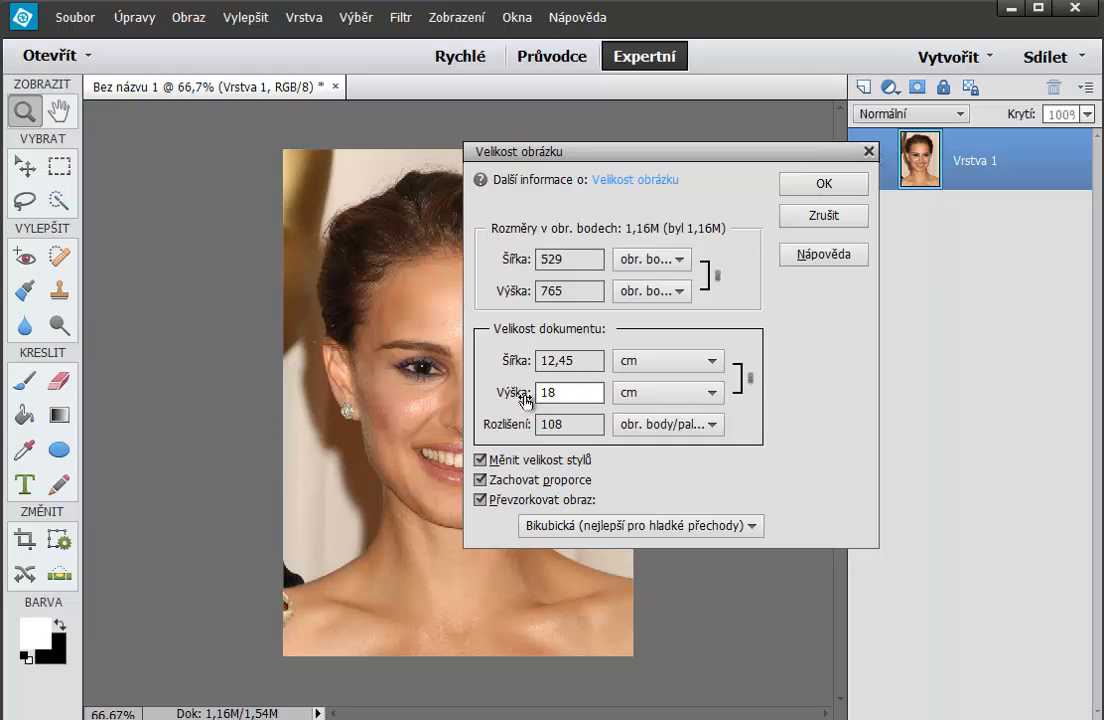
pyautogui.click(570, 425)
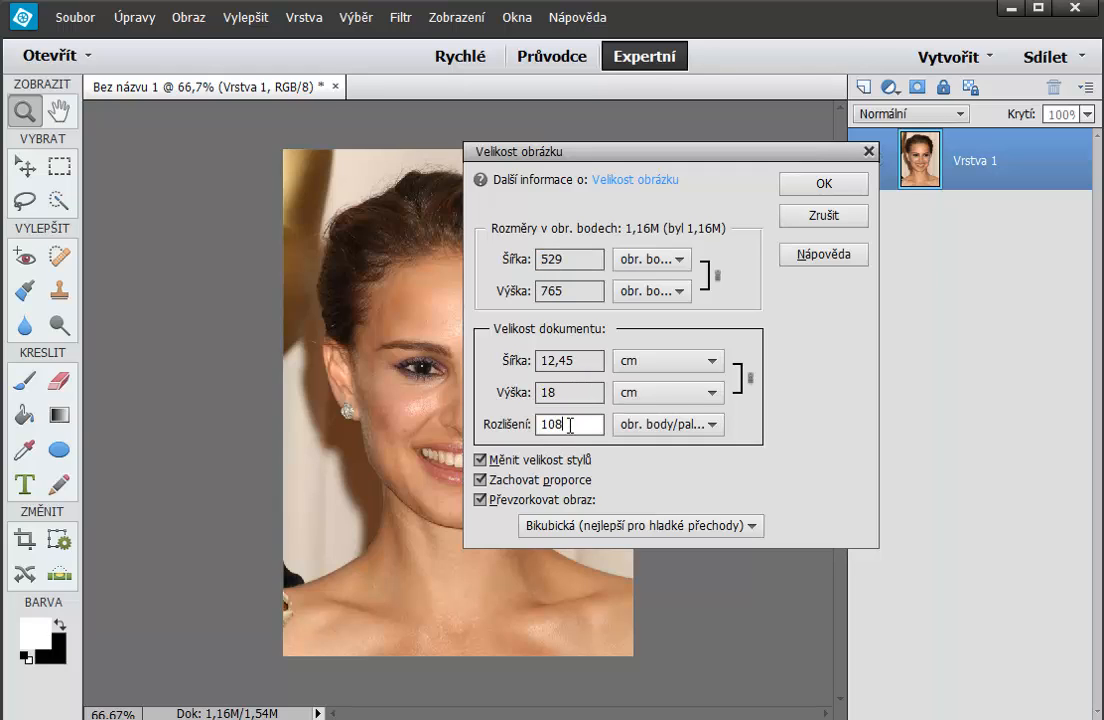
pyautogui.click(803, 188)
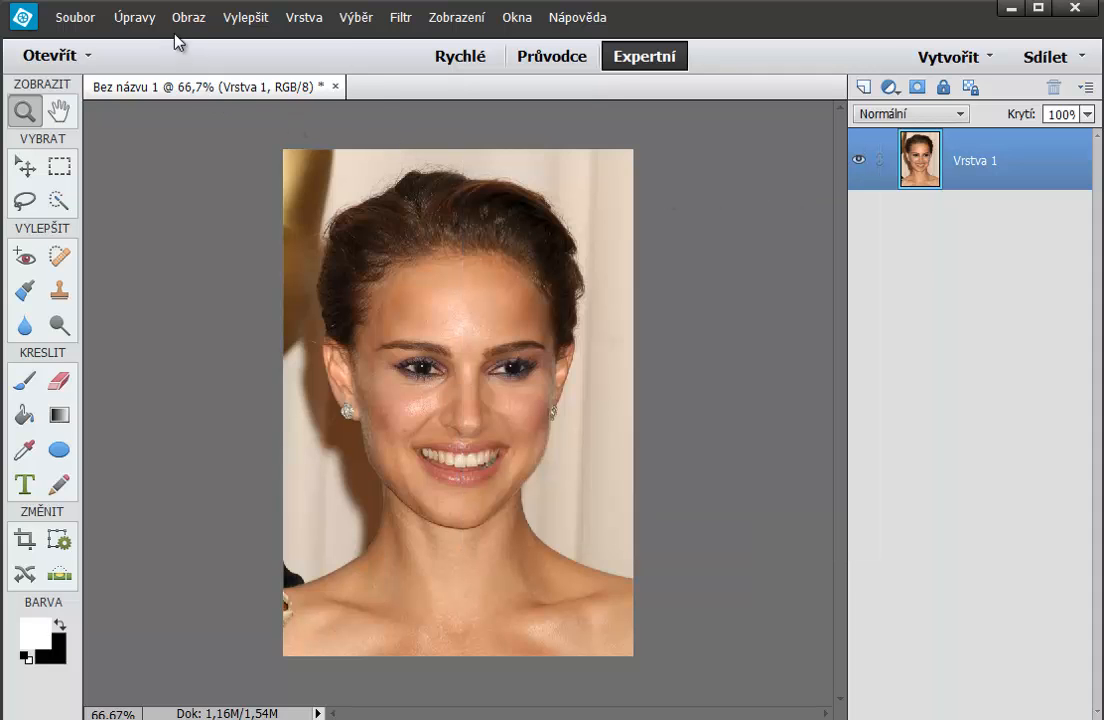
# Step: Convert the portrait to grayscale mode, discarding its colour information
pyautogui.click(186, 18)
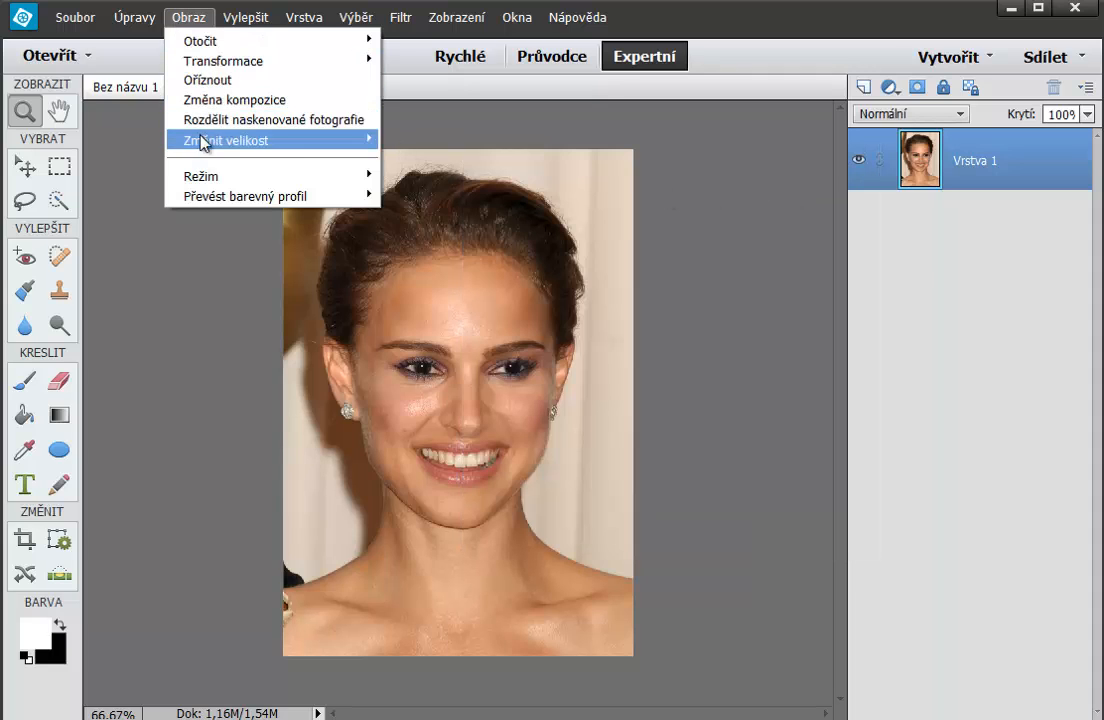
pyautogui.moveTo(197, 177)
pyautogui.click(405, 197)
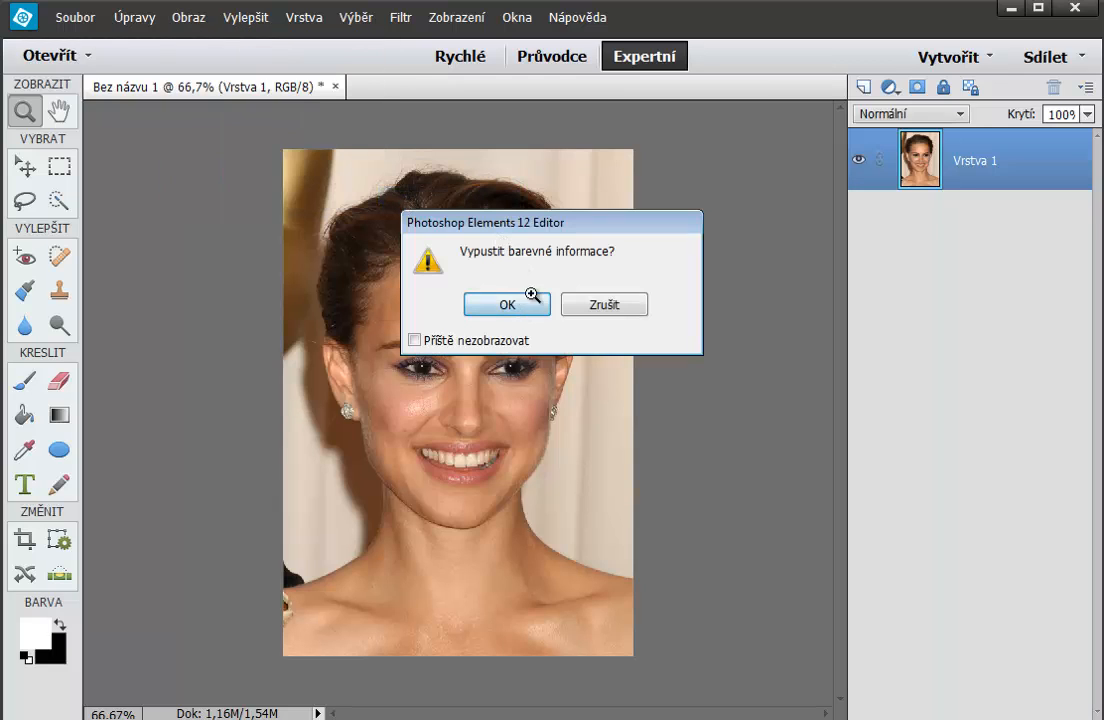
pyautogui.click(527, 301)
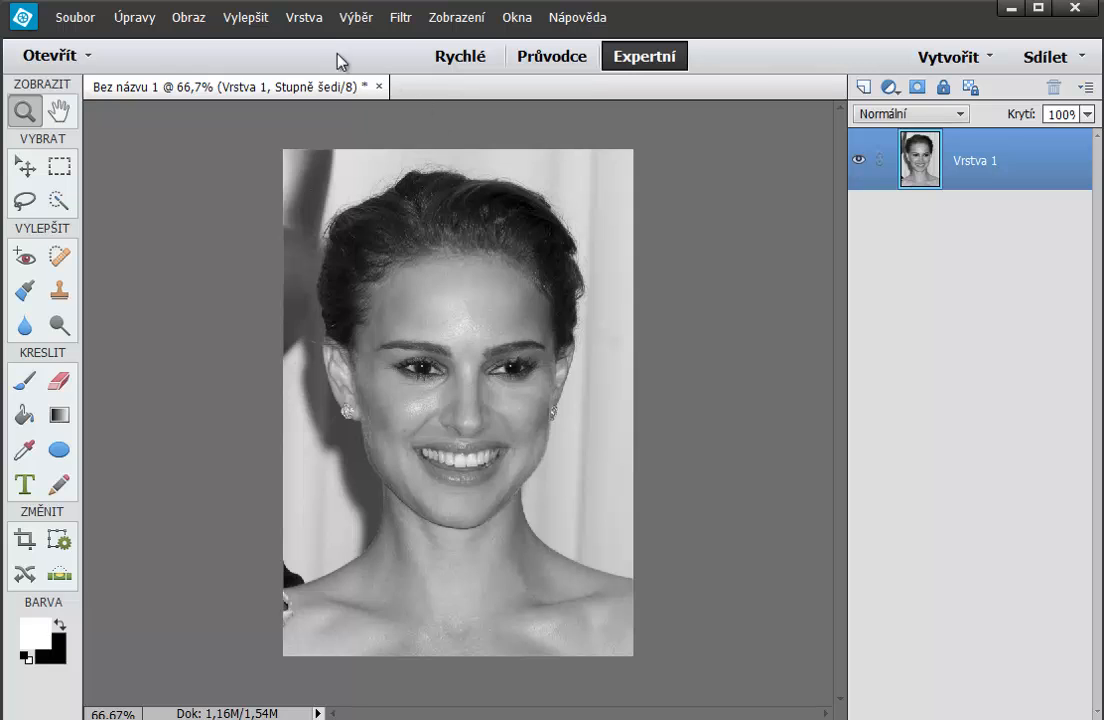
# Step: Start the Batmend filter Úprava Halftone Auto CS6 and try brightness 6 with contrast 43 on the preview
pyautogui.click(400, 18)
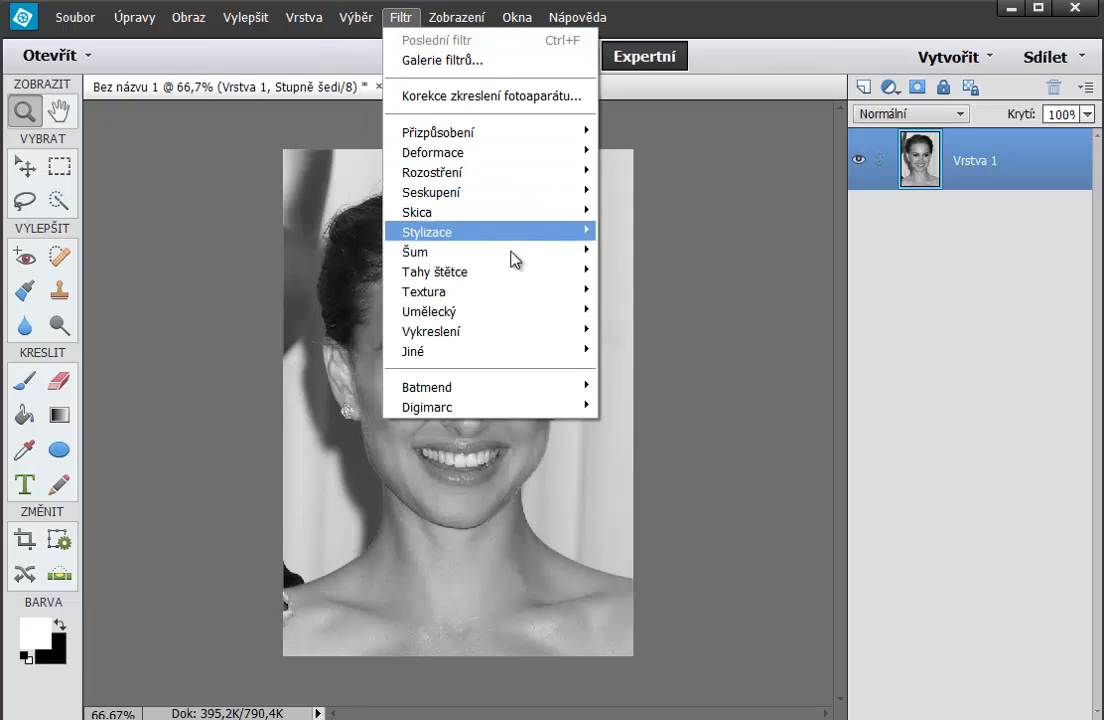
pyautogui.moveTo(528, 393)
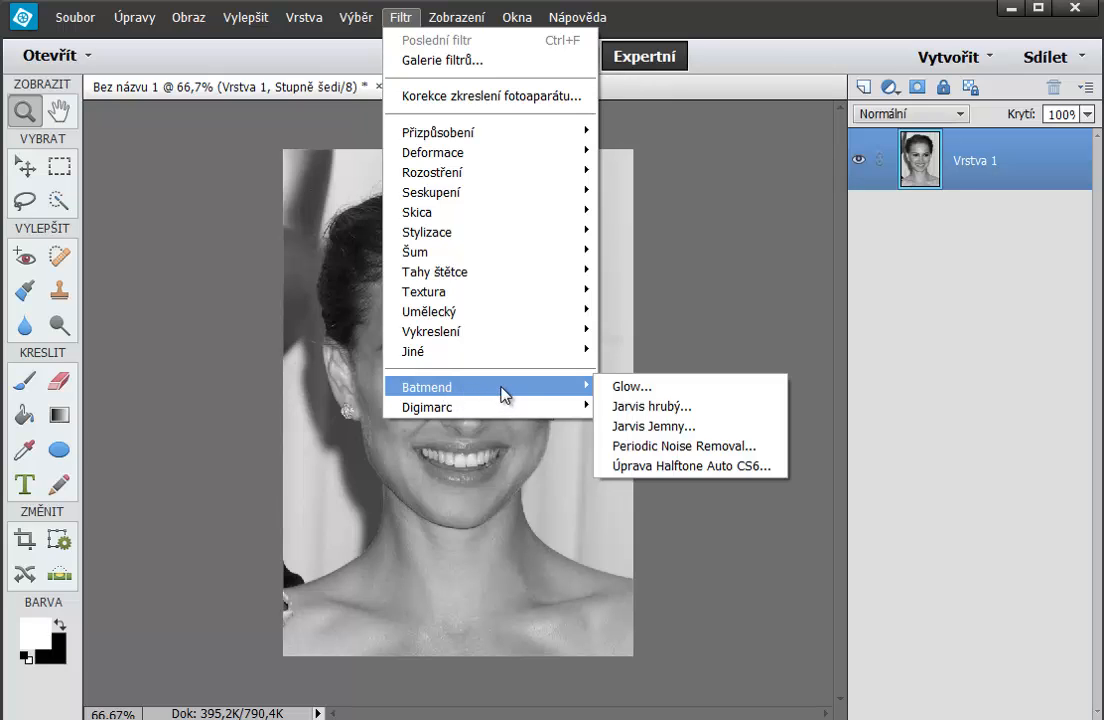
pyautogui.click(687, 466)
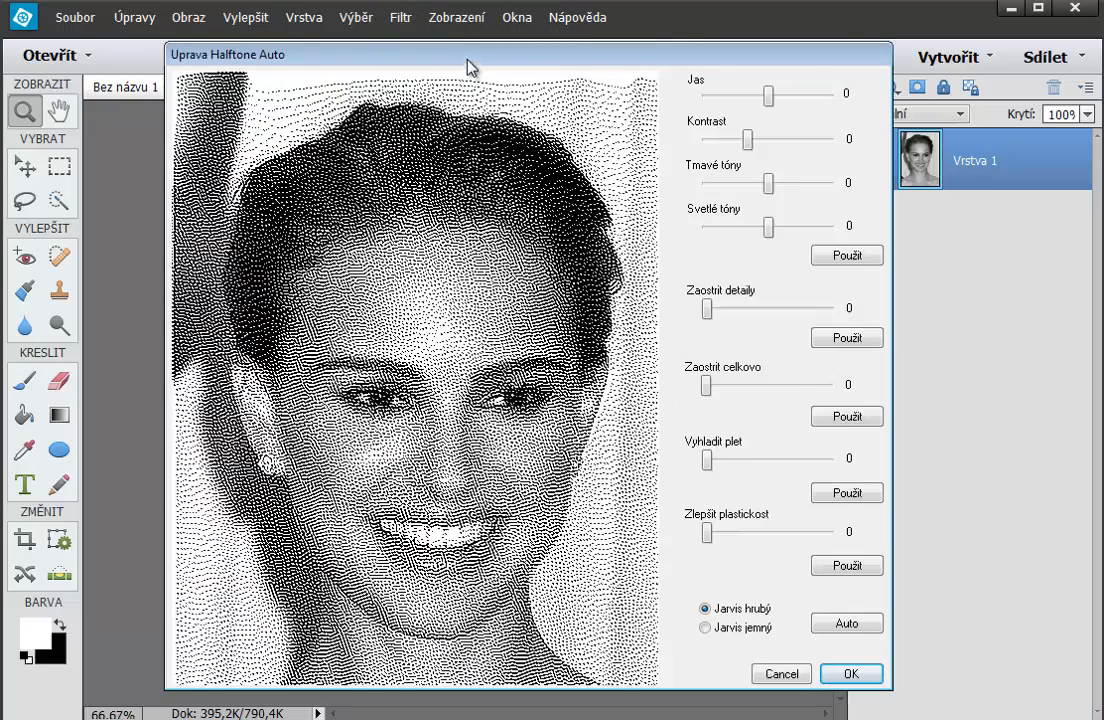
pyautogui.moveTo(467, 66); pyautogui.dragTo(449, 76)
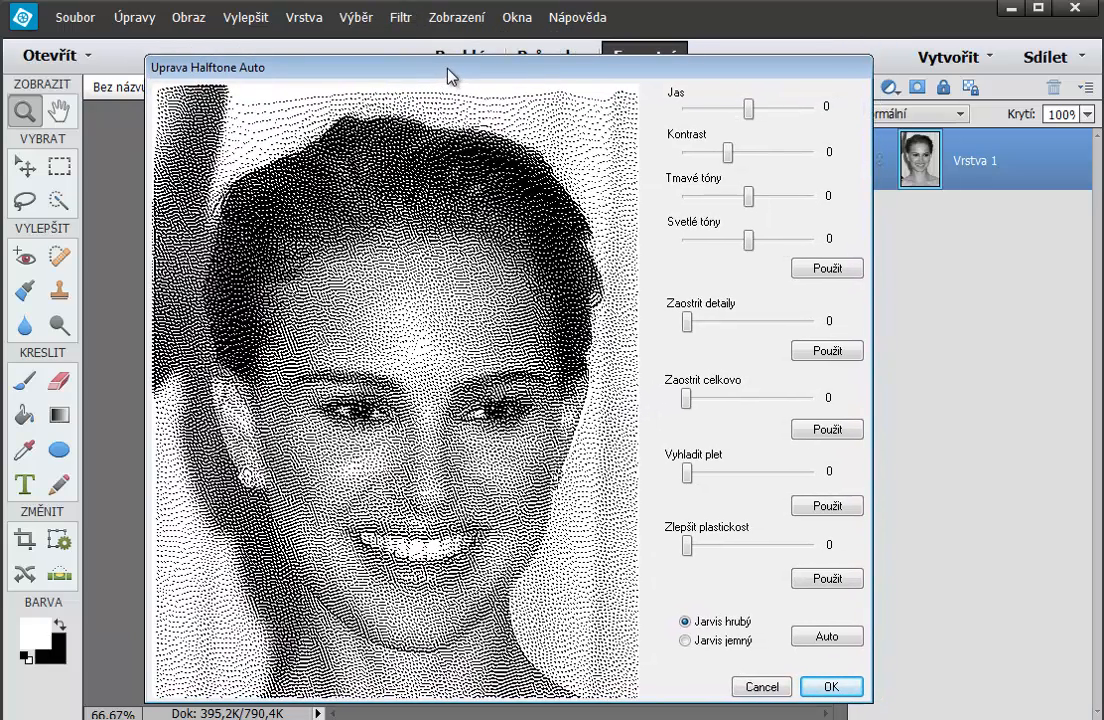
pyautogui.moveTo(518, 400); pyautogui.dragTo(513, 471)
pyautogui.moveTo(751, 113); pyautogui.dragTo(766, 177)
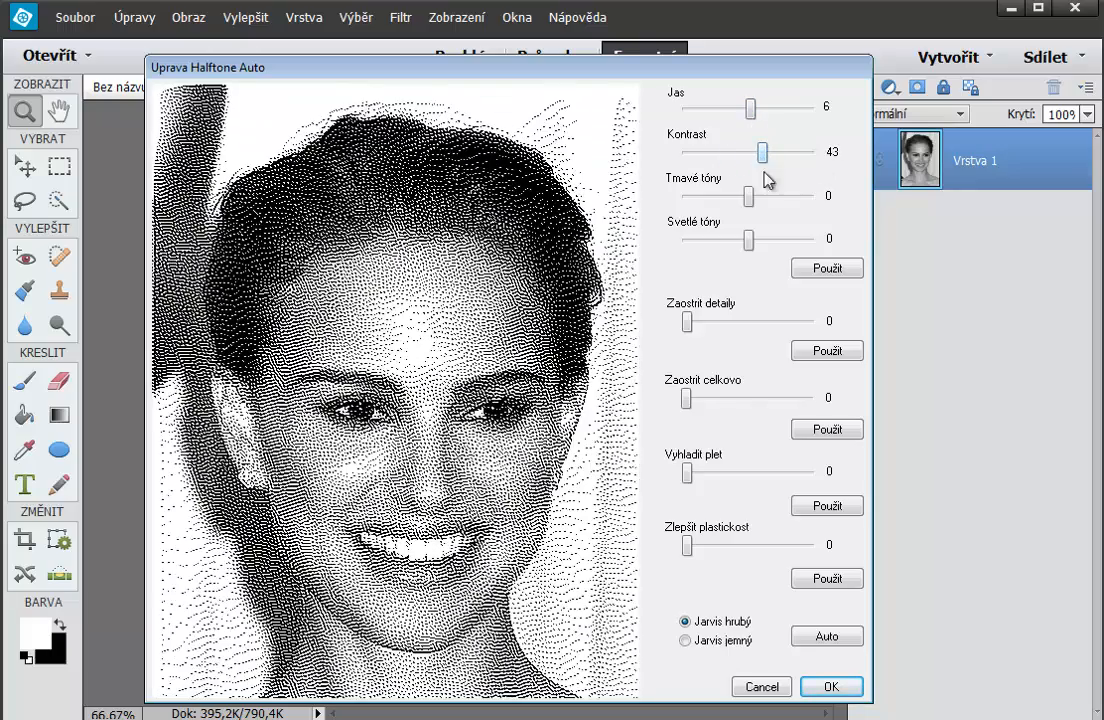
# Step: Apply detail sharpening of 132 and moderate overall sharpening to the halftone preview
pyautogui.moveTo(697, 327); pyautogui.dragTo(790, 353)
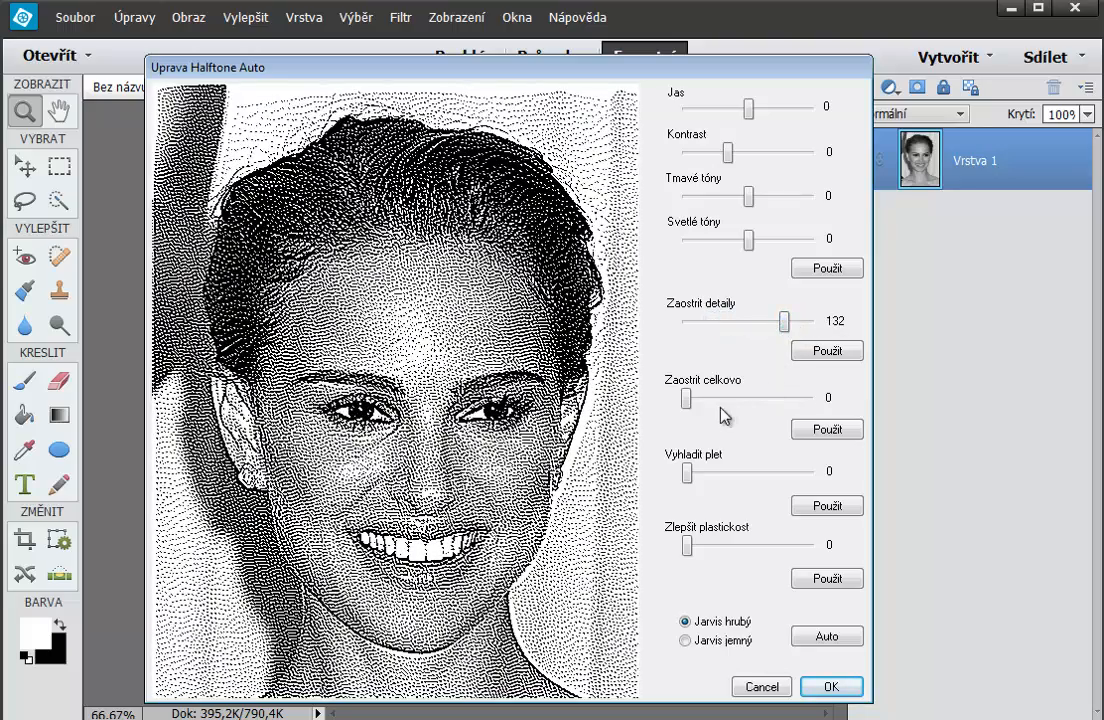
pyautogui.click(824, 352)
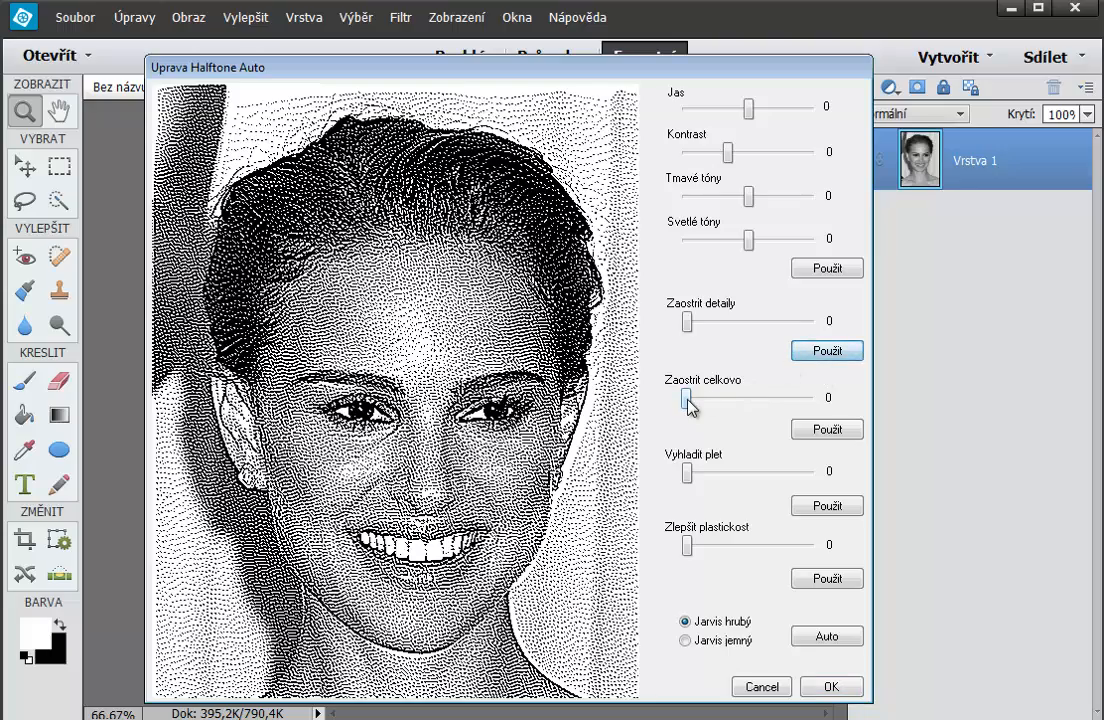
pyautogui.moveTo(690, 400); pyautogui.dragTo(741, 400)
pyautogui.click(827, 429)
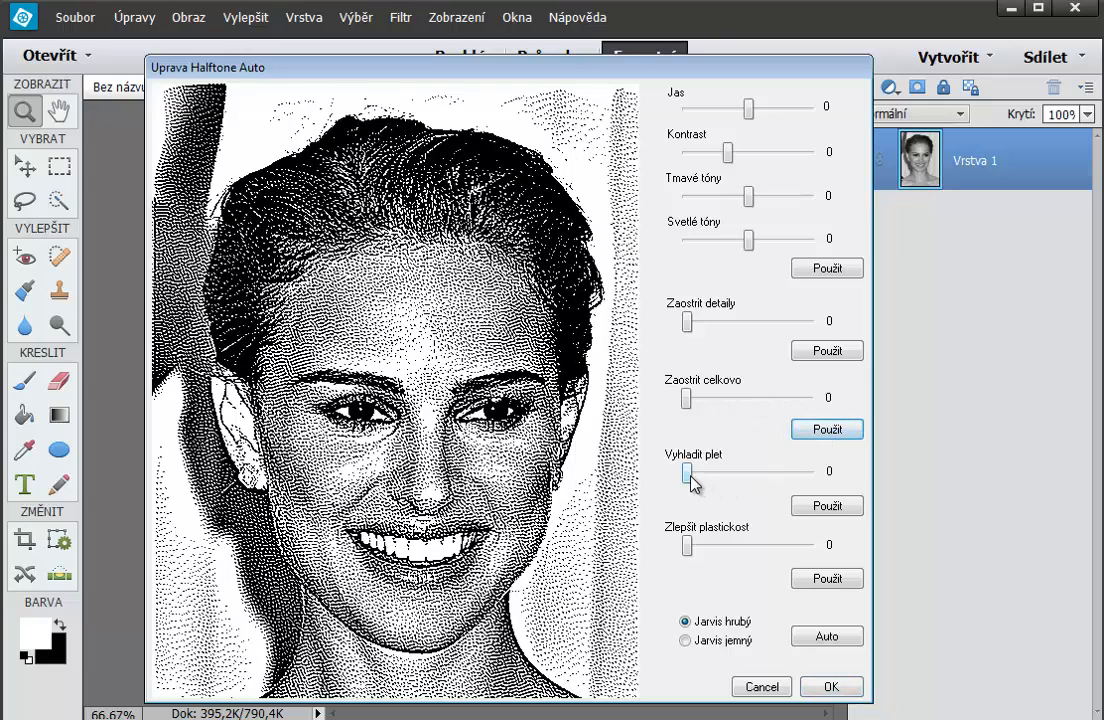
# Step: Apply skin smoothing of 143, and tone adjustments of brightness -43, contrast 88 and light tones -33
pyautogui.moveTo(690, 480); pyautogui.dragTo(779, 485)
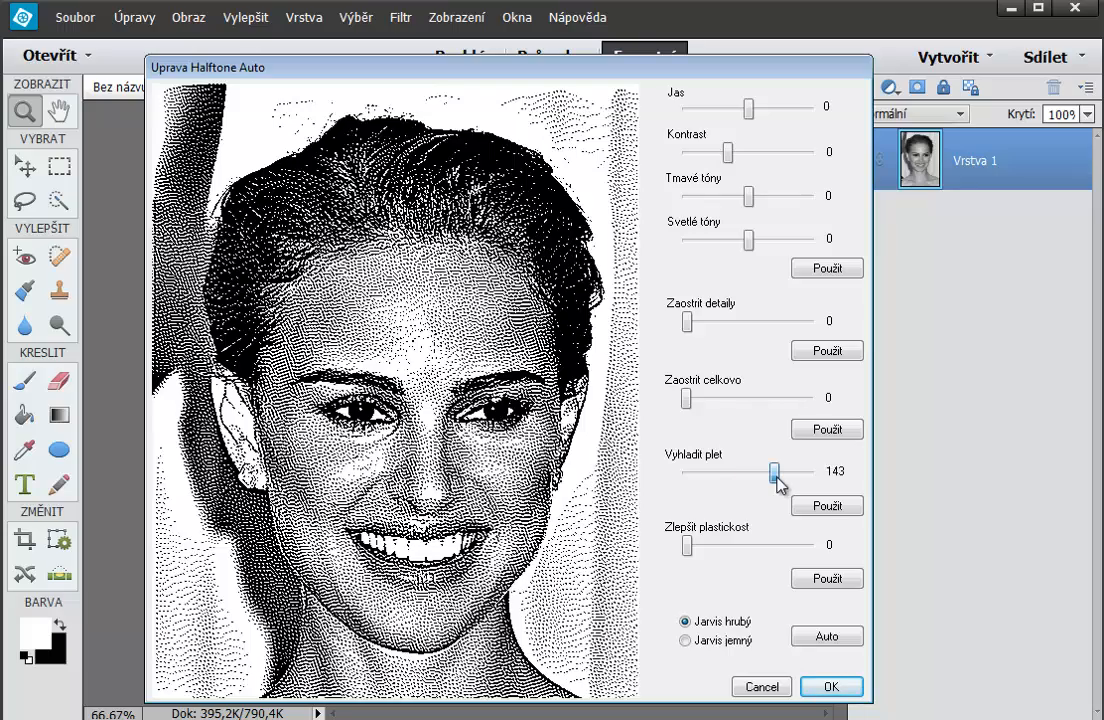
pyautogui.click(829, 508)
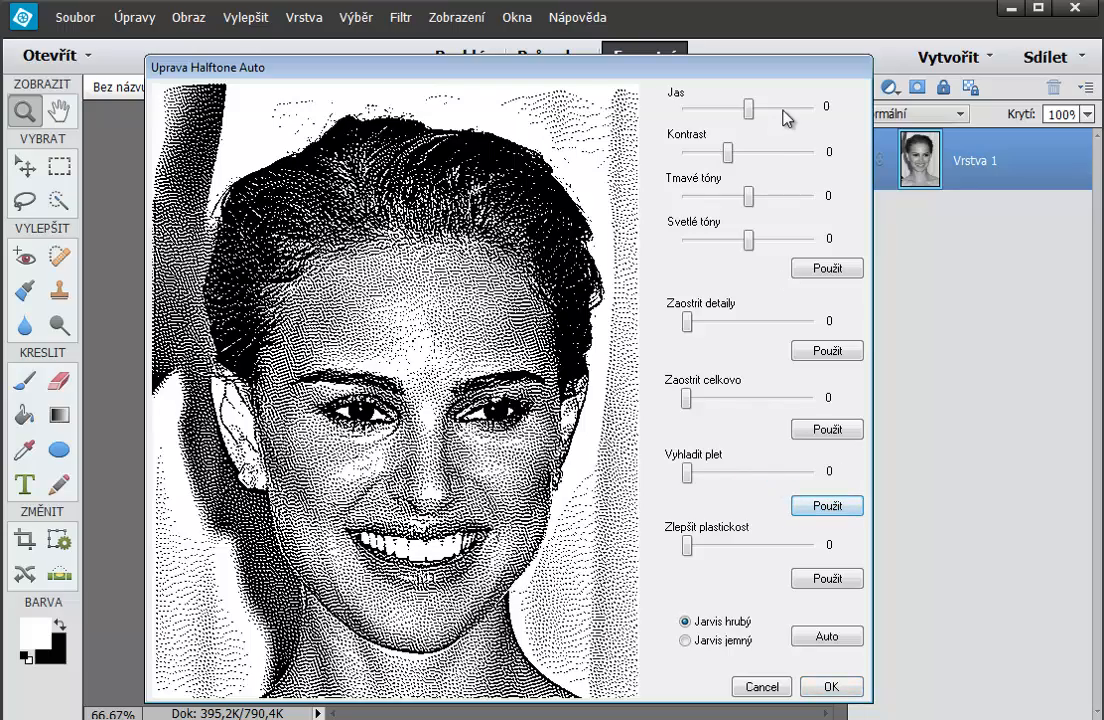
pyautogui.moveTo(749, 110); pyautogui.dragTo(743, 109)
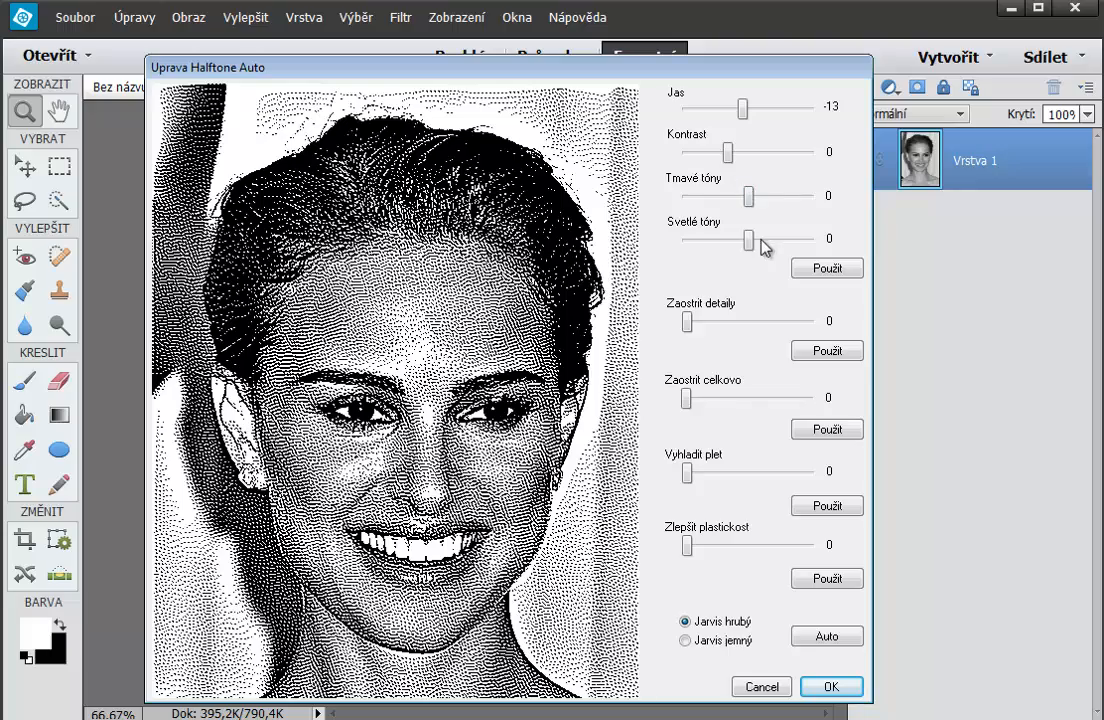
pyautogui.moveTo(729, 155); pyautogui.dragTo(800, 152)
pyautogui.moveTo(748, 240); pyautogui.dragTo(706, 238)
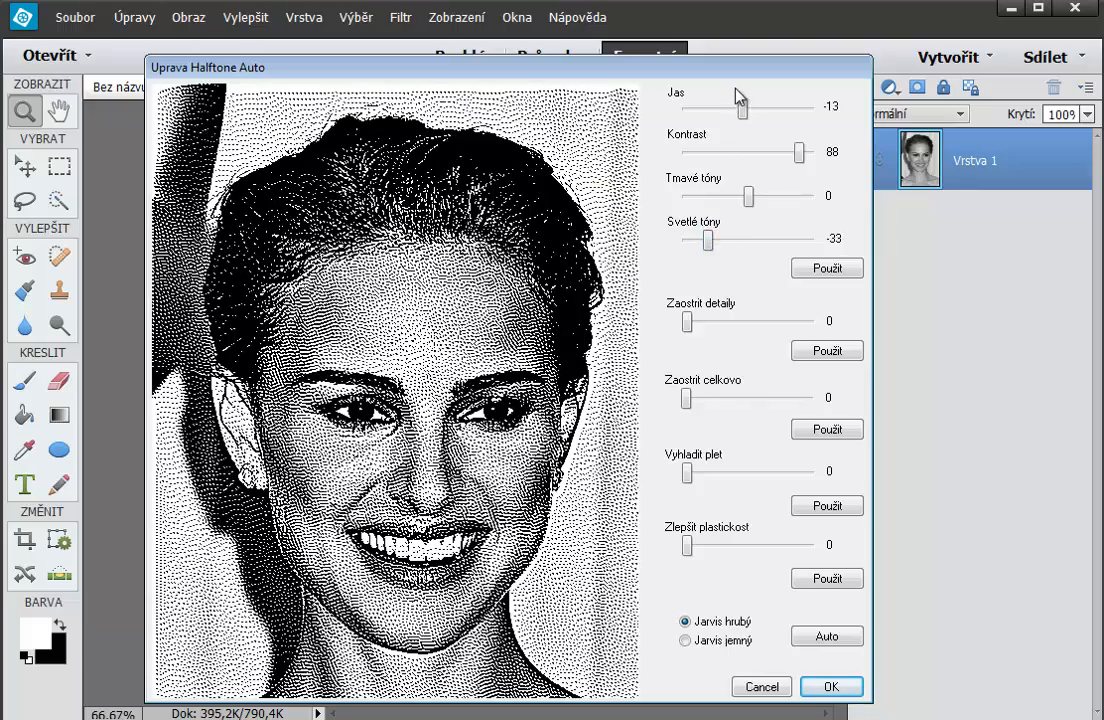
pyautogui.moveTo(748, 110); pyautogui.dragTo(730, 110)
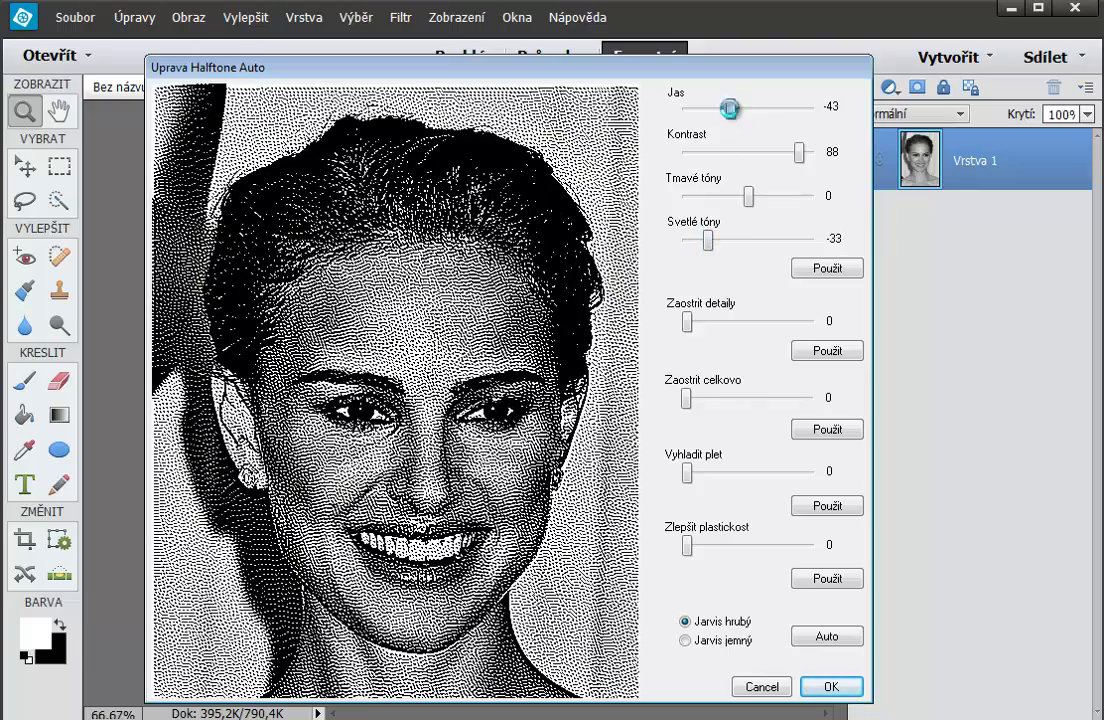
pyautogui.click(817, 270)
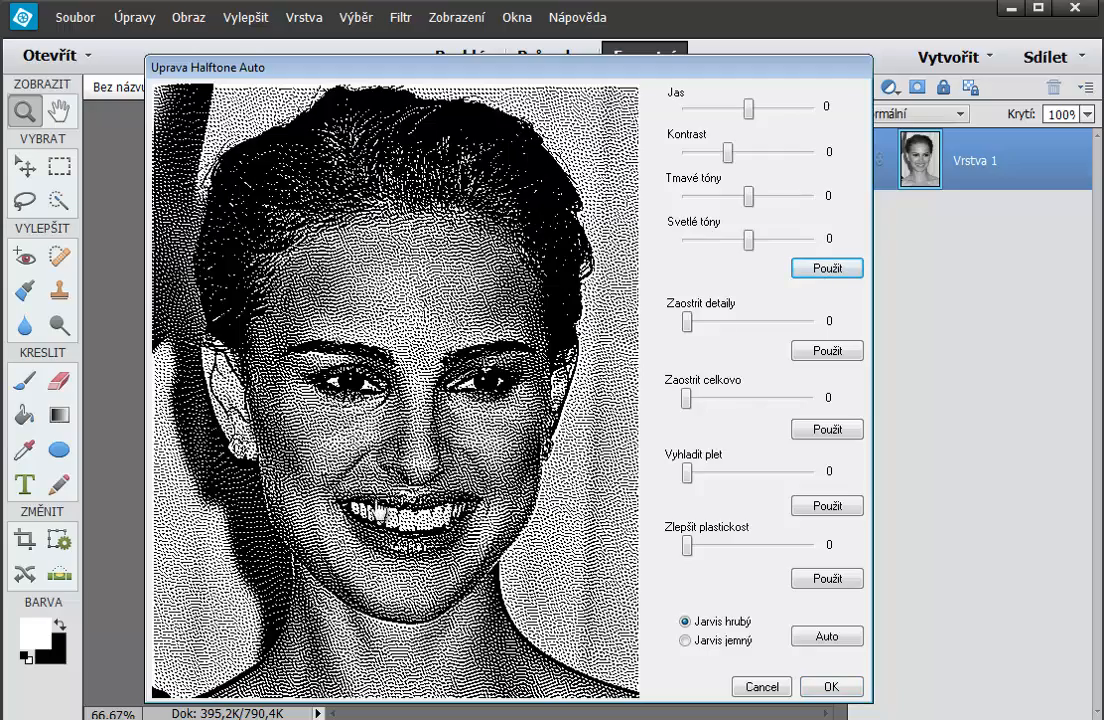
# Step: Compare the Jarvis jemný and Jarvis hrubý previews across the portrait and apply the filter with Jarvis hrubý selected
pyautogui.moveTo(451, 458); pyautogui.dragTo(465, 480)
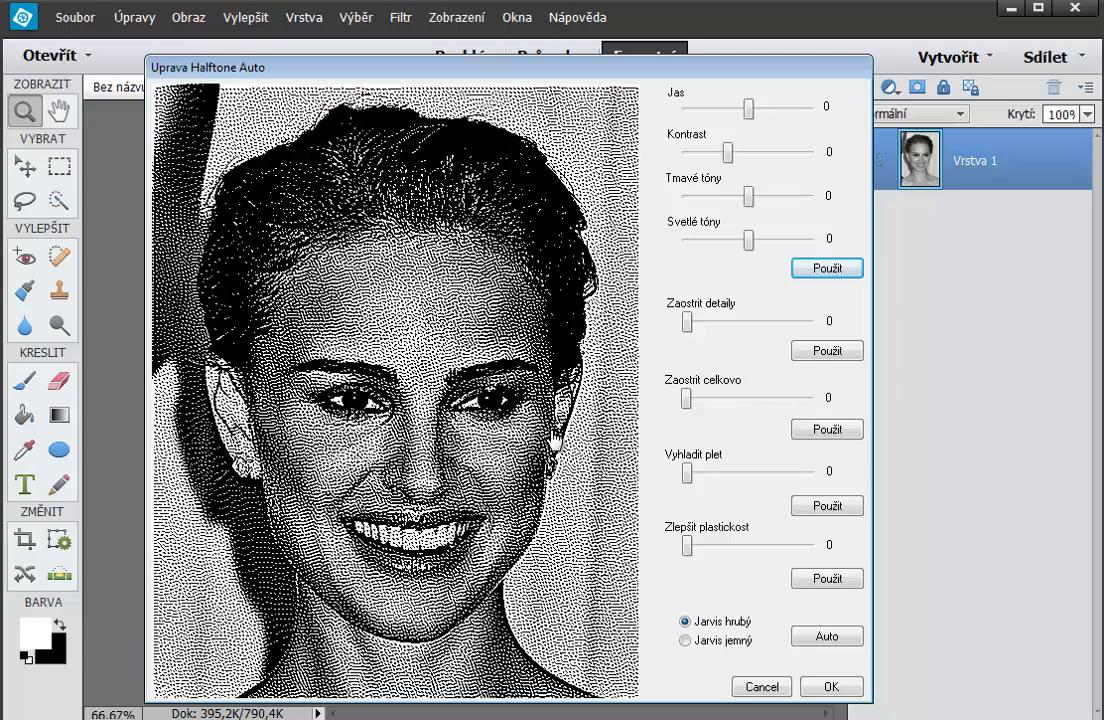
pyautogui.click(685, 641)
pyautogui.moveTo(563, 606); pyautogui.dragTo(562, 505)
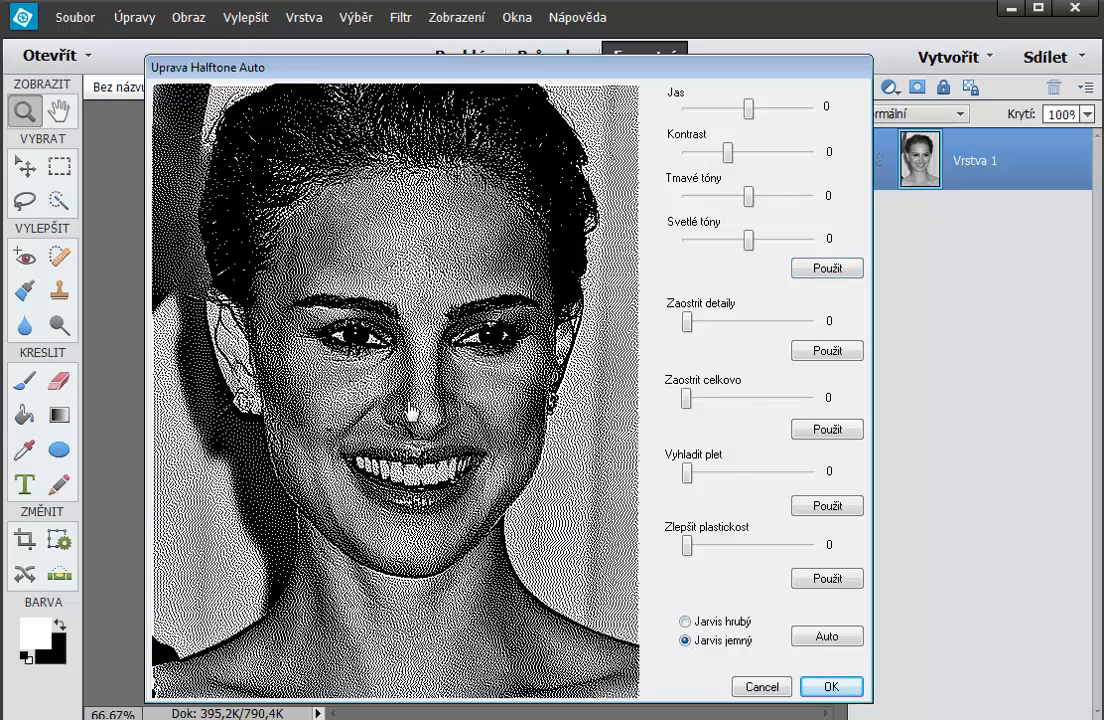
pyautogui.moveTo(411, 410); pyautogui.dragTo(553, 608)
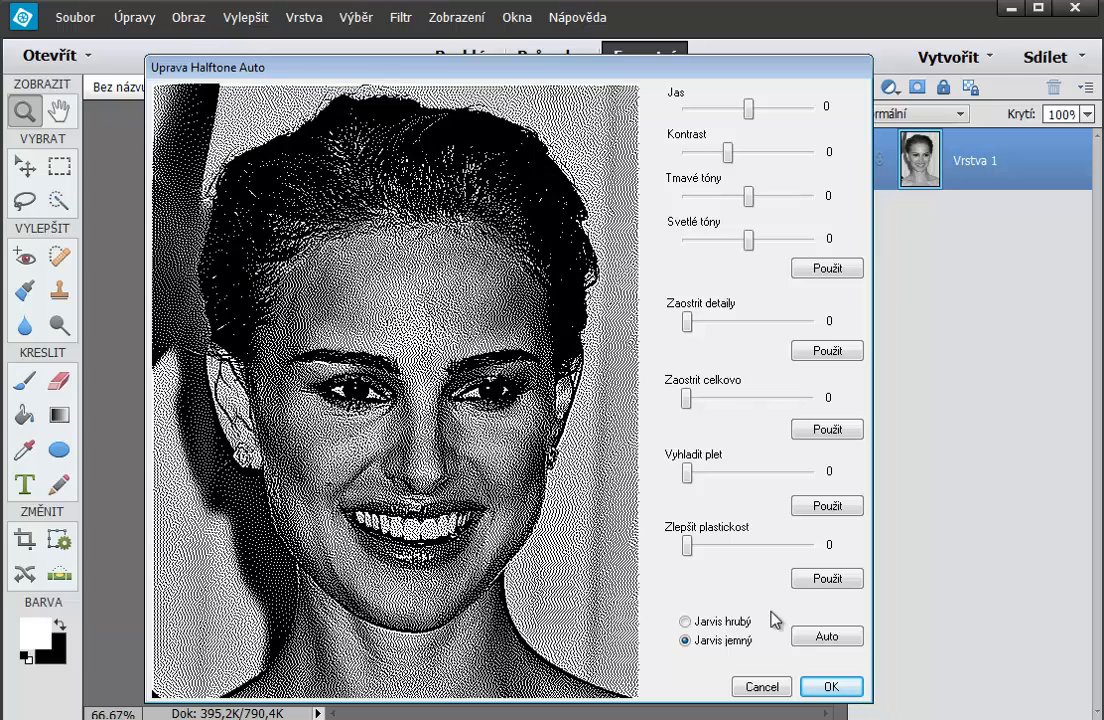
pyautogui.click(742, 622)
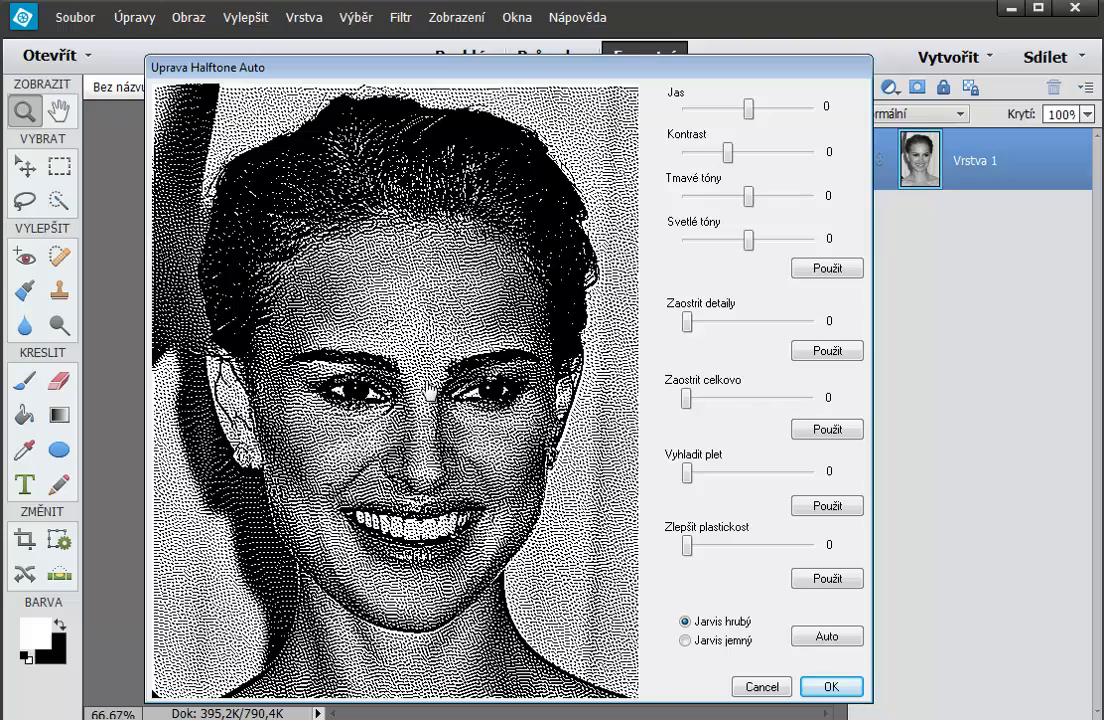
pyautogui.moveTo(504, 458); pyautogui.dragTo(504, 392)
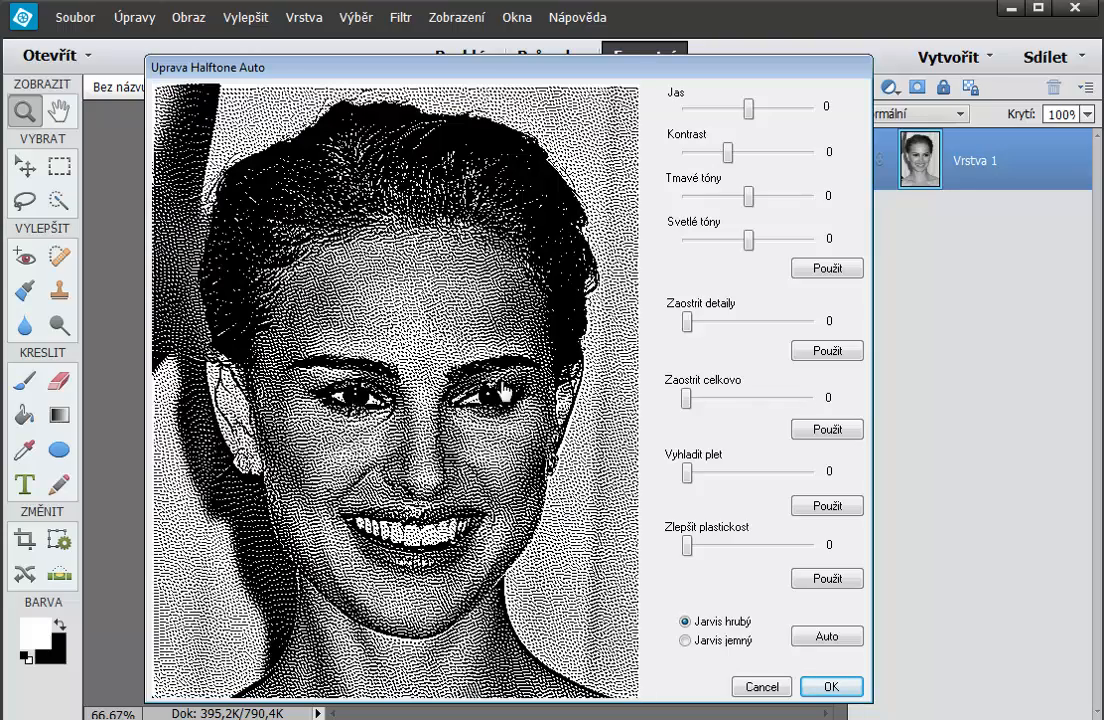
pyautogui.click(830, 688)
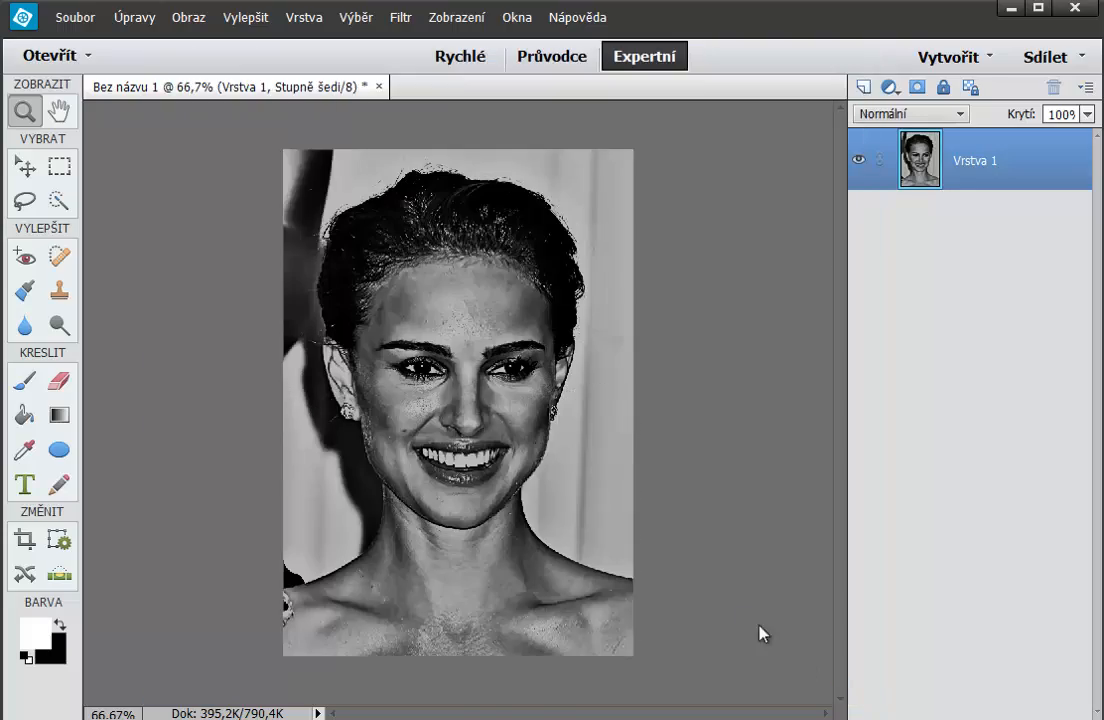
# Step: Inspect the filtered portrait at 100% magnification and undo the Úprava Halftone Auto CS6 filter
pyautogui.click(432, 352)
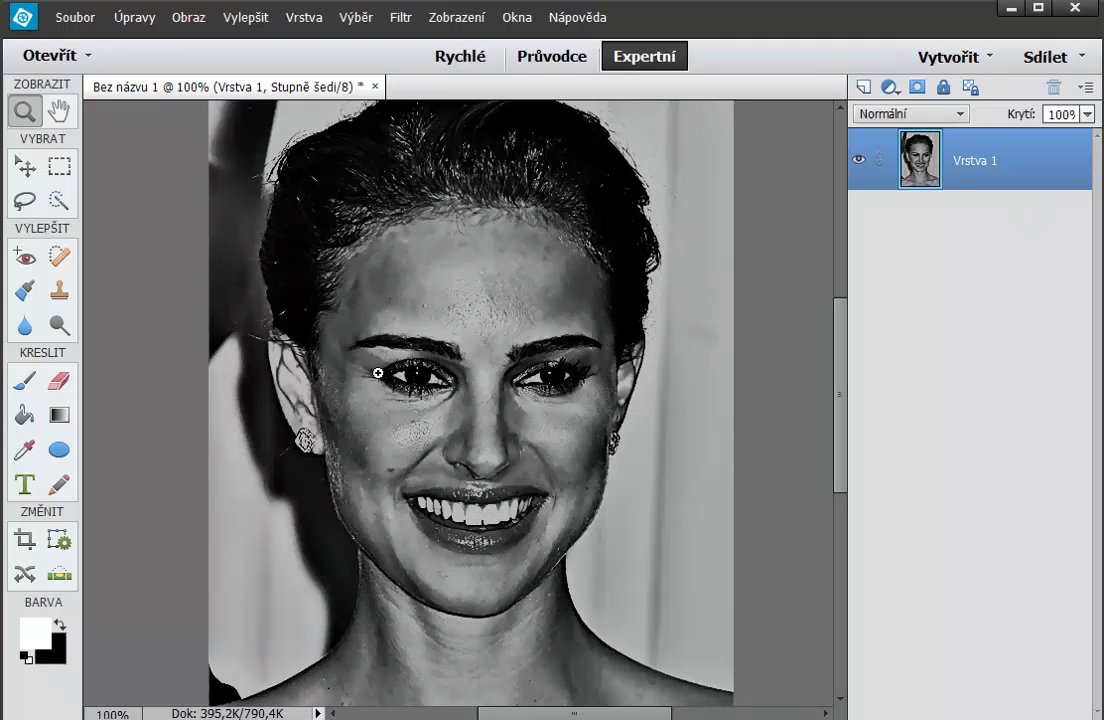
pyautogui.scroll(1, 544, 485)
pyautogui.scroll(-1, 540, 485)
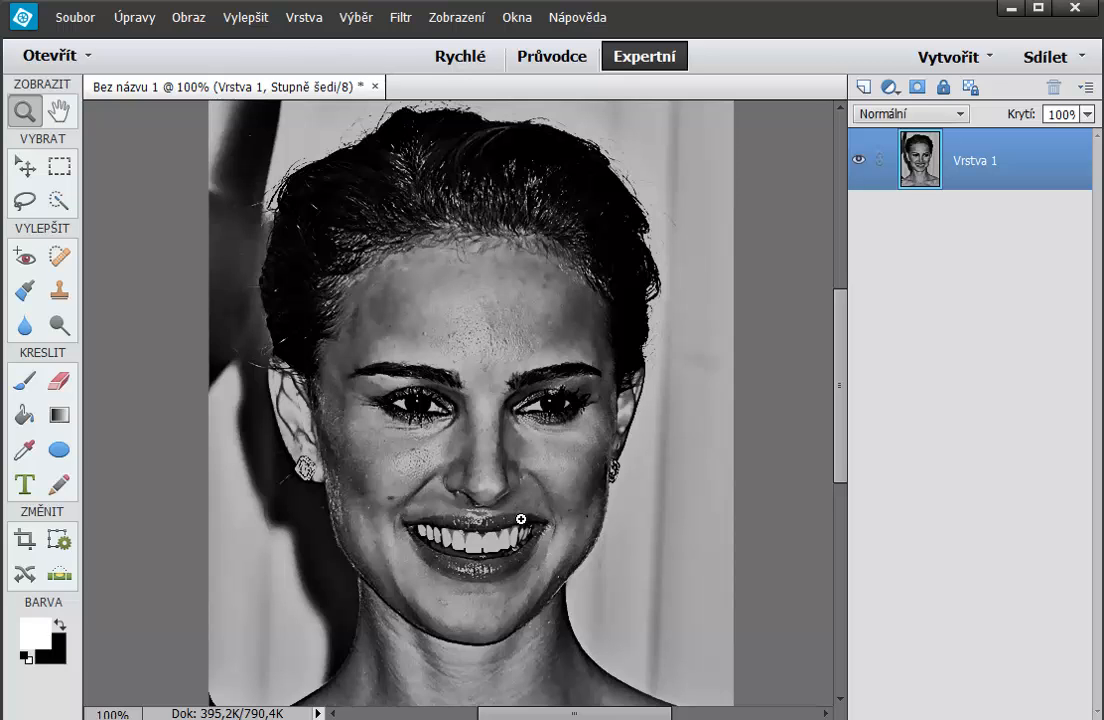
pyautogui.click(134, 17)
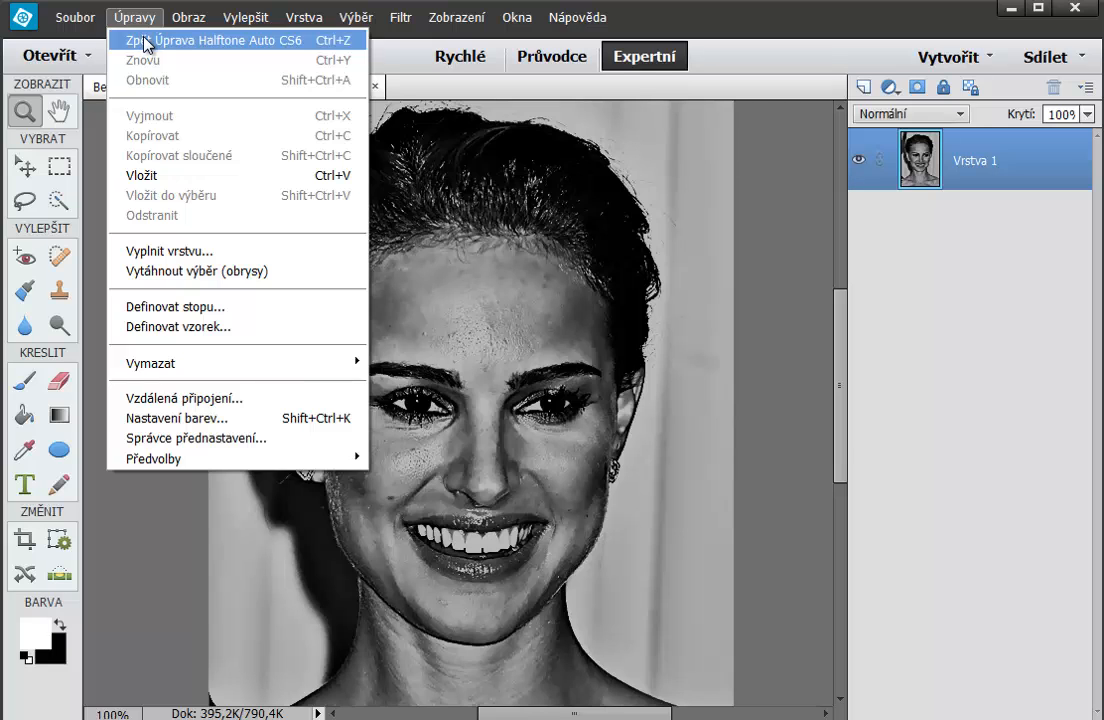
pyautogui.click(146, 45)
# Step: Apply the Úprava Halftone Auto CS6 filter with automatic adjustment, brightness 43 and Jarvis hrubý
pyautogui.click(400, 20)
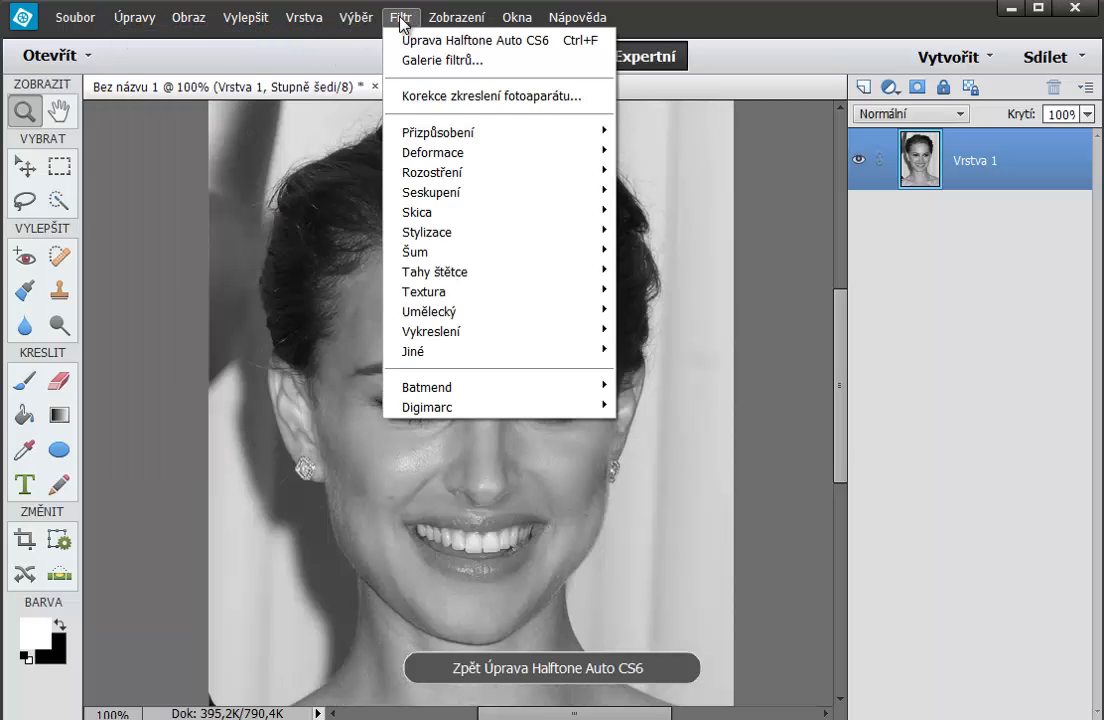
pyautogui.moveTo(545, 389)
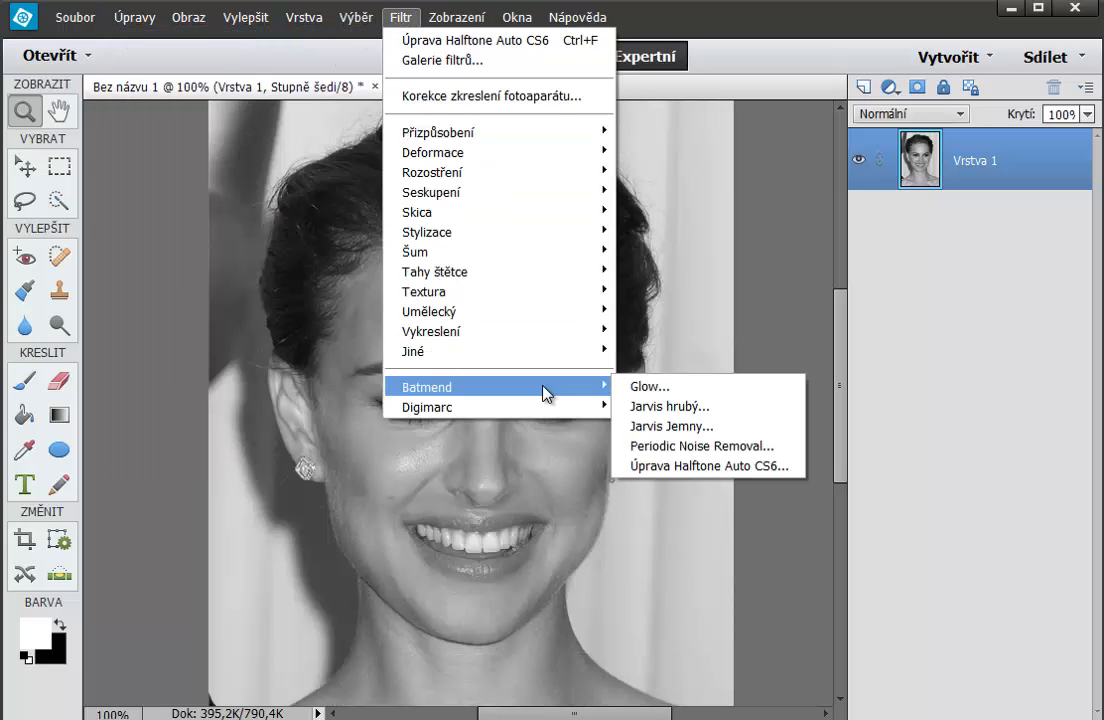
pyautogui.click(677, 466)
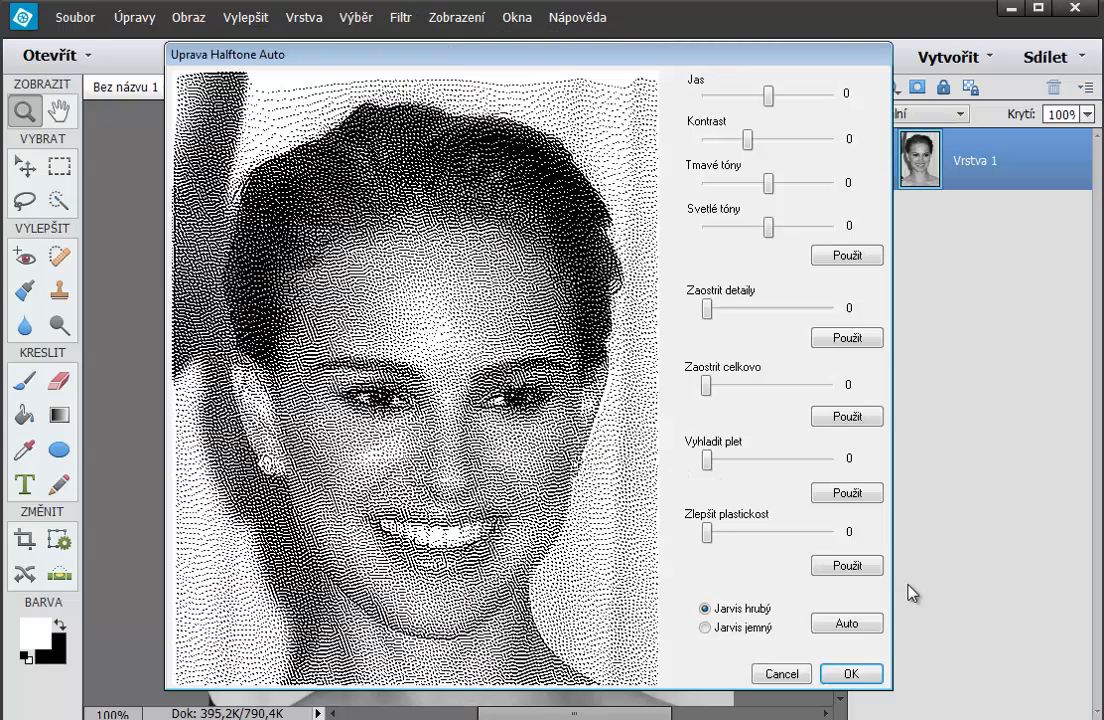
pyautogui.click(855, 624)
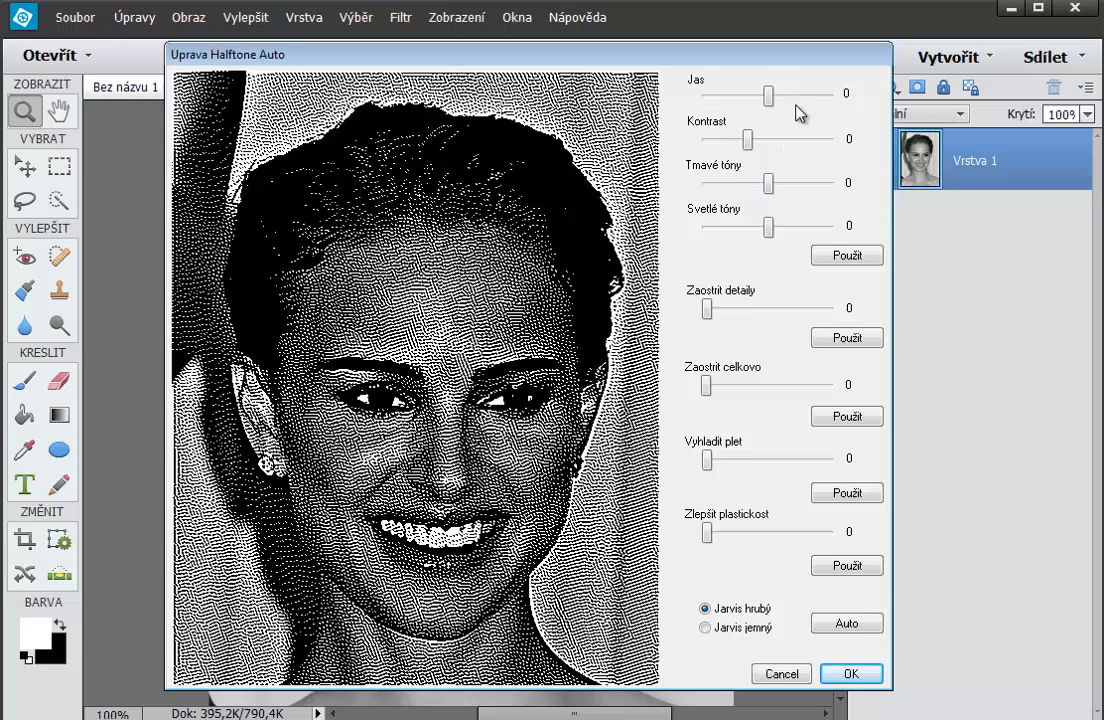
pyautogui.moveTo(771, 94); pyautogui.dragTo(789, 110)
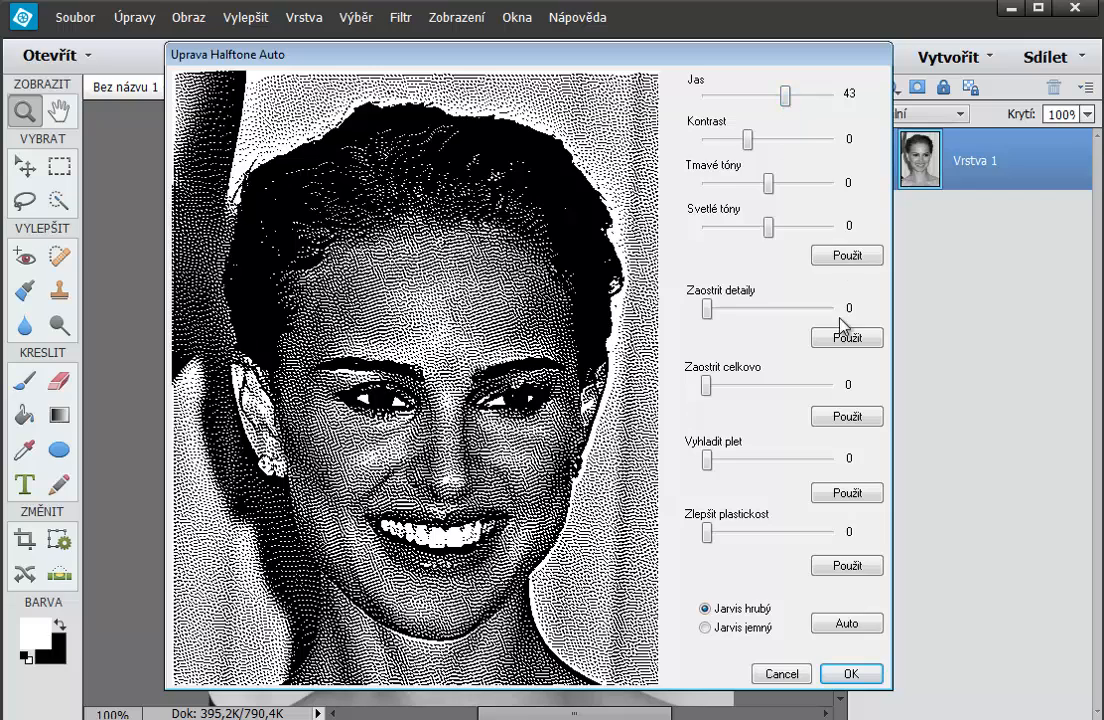
pyautogui.click(858, 257)
pyautogui.click(848, 675)
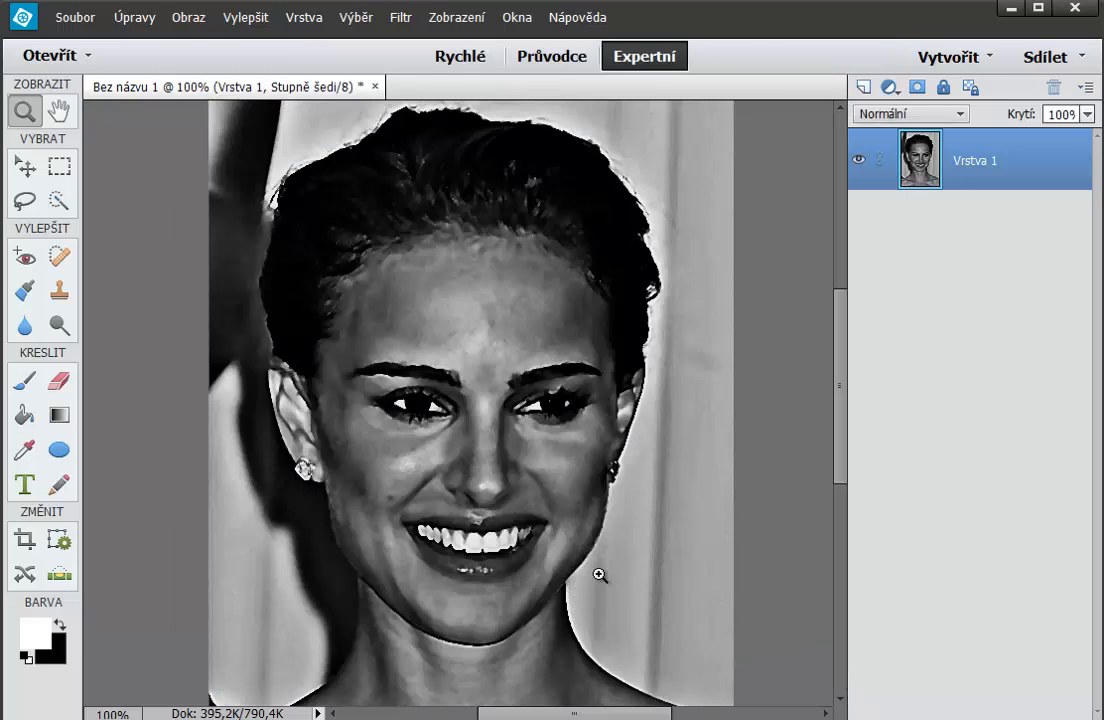
# Step: Select the whole background around the woman with Quick Selection, delete it and clear the selection
pyautogui.scroll(4, 426, 535)
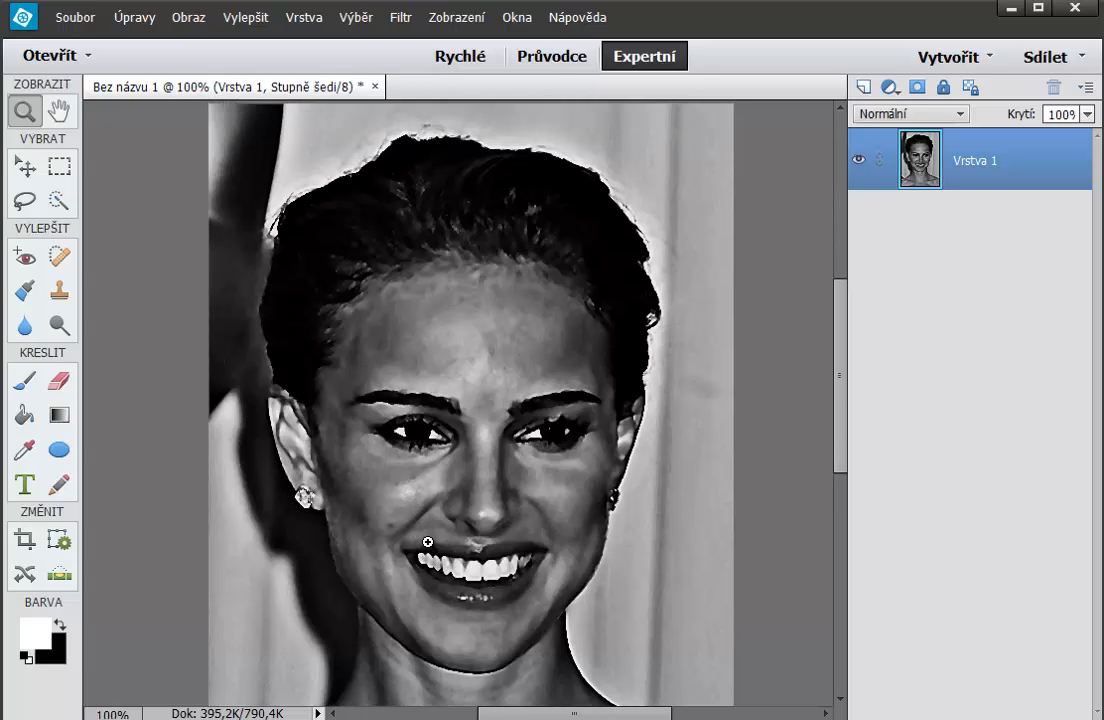
pyautogui.scroll(-2, 429, 538)
pyautogui.scroll(-5, 429, 538)
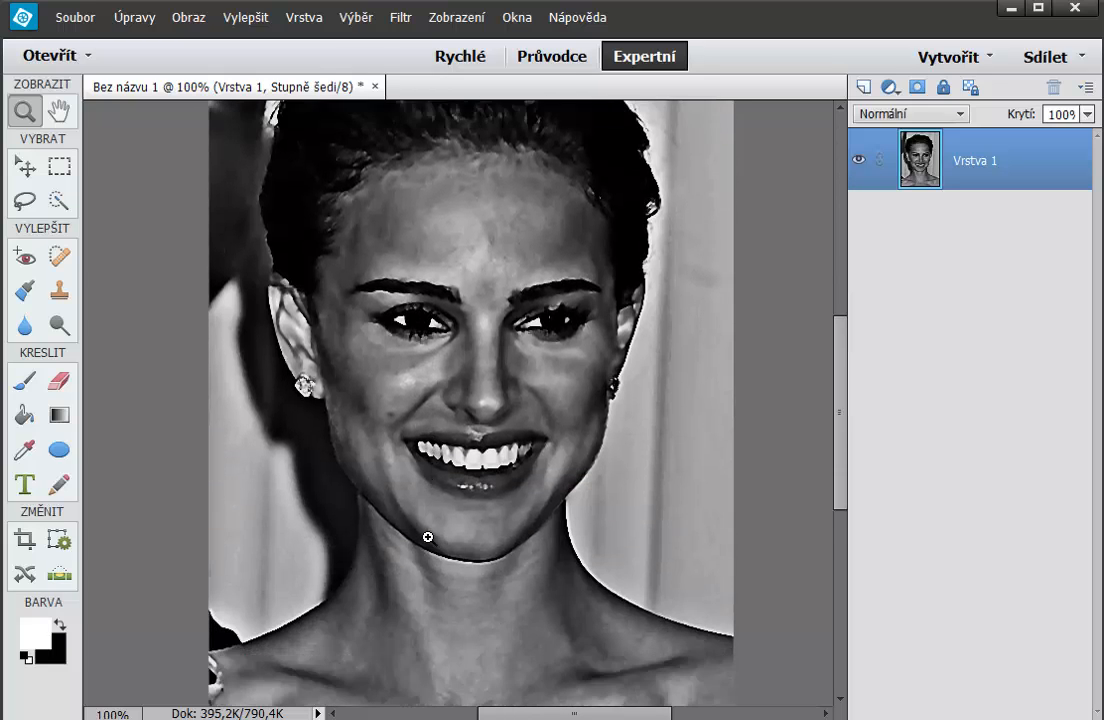
pyautogui.scroll(5, 406, 588)
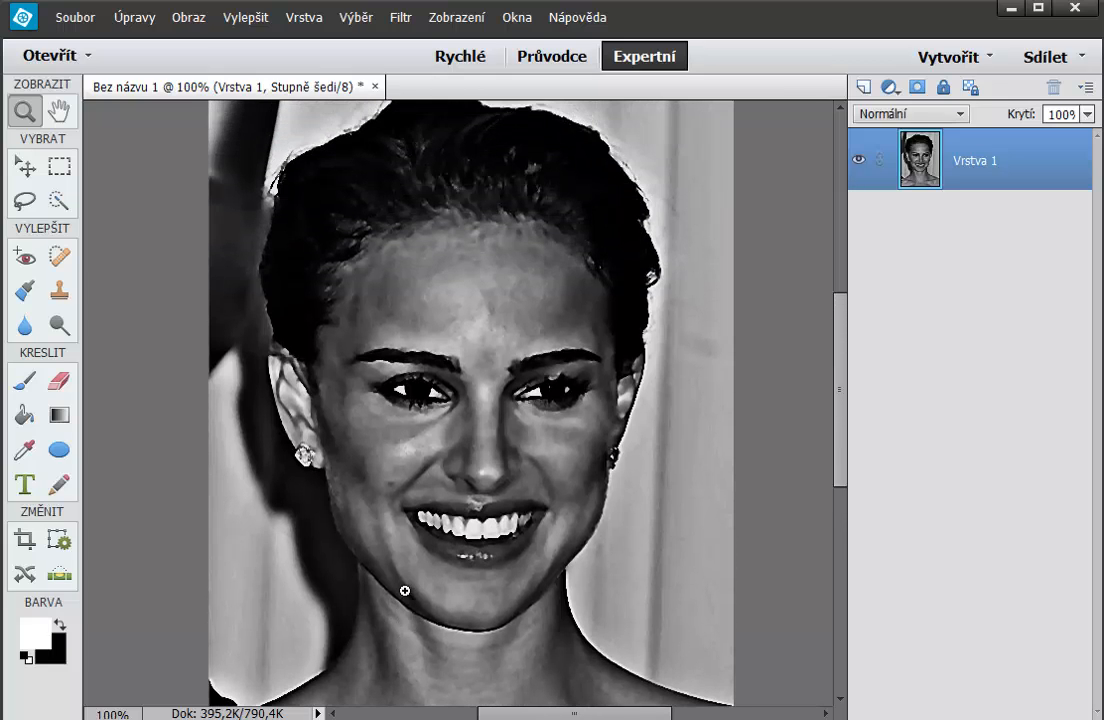
pyautogui.scroll(1, 405, 591)
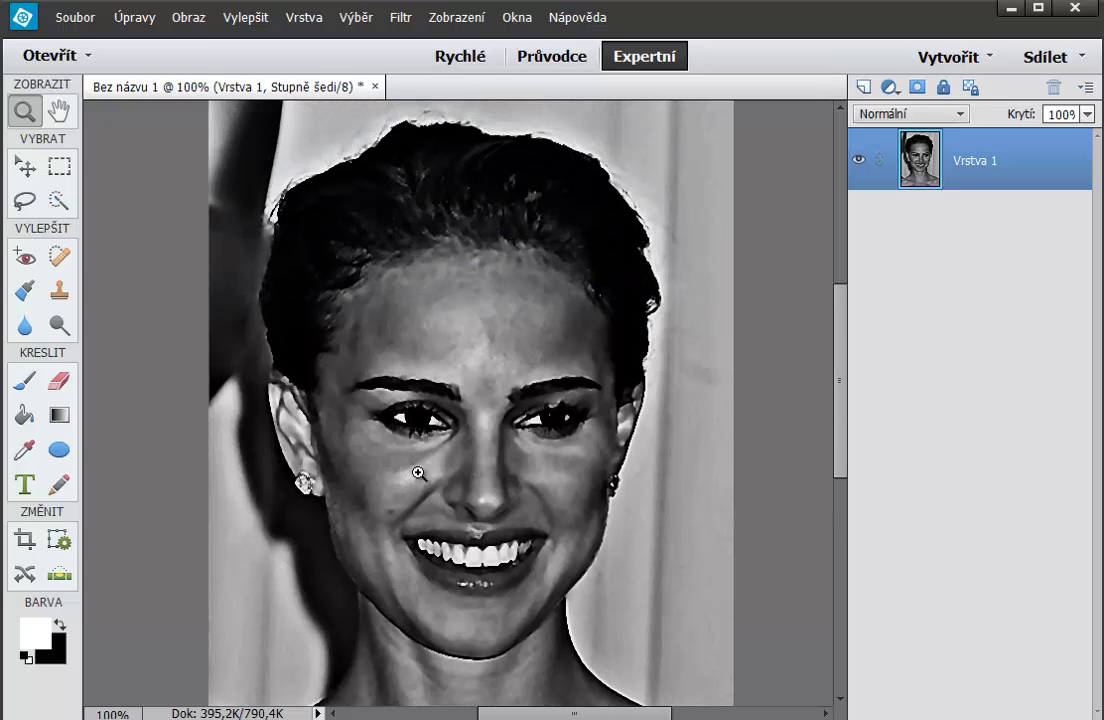
pyautogui.keyDown('alt'); pyautogui.click(446, 415); pyautogui.keyUp('alt')
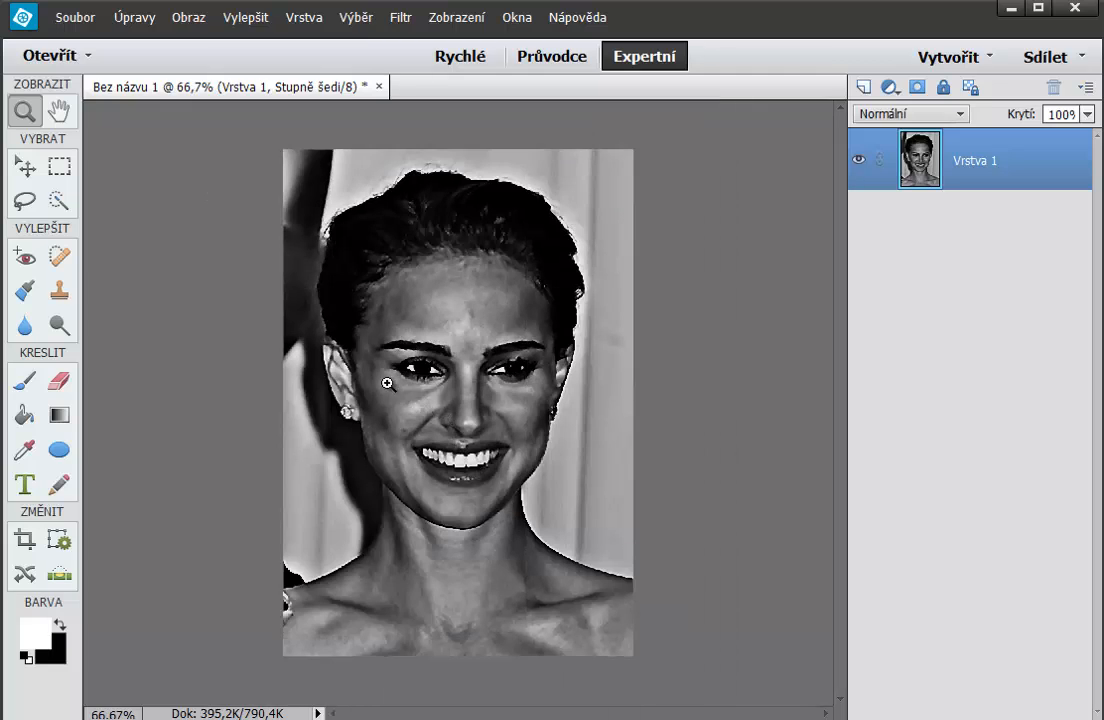
pyautogui.click(59, 203)
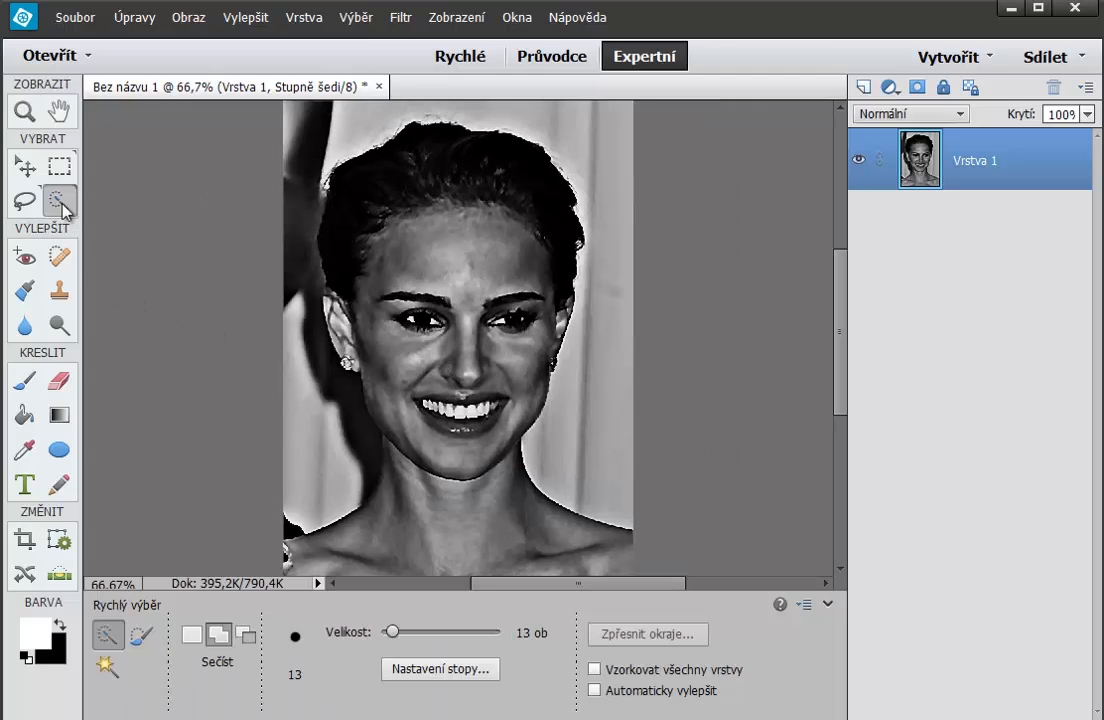
pyautogui.click(831, 607)
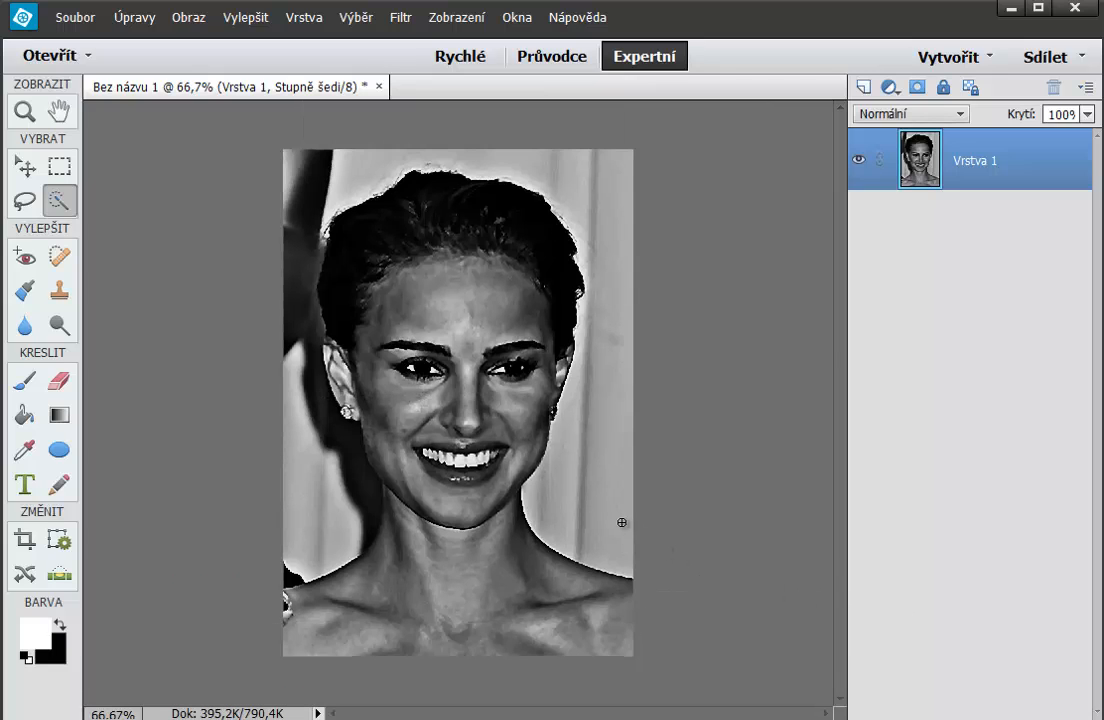
pyautogui.moveTo(621, 523)
pyautogui.mouseDown()
pyautogui.moveTo(606, 473)
pyautogui.moveTo(604, 345)
pyautogui.mouseUp()
pyautogui.moveTo(606, 270)
pyautogui.mouseDown()
pyautogui.moveTo(393, 195)
pyautogui.moveTo(309, 225)
pyautogui.moveTo(298, 415)
pyautogui.moveTo(313, 465)
pyautogui.moveTo(324, 466)
pyautogui.moveTo(317, 412)
pyautogui.moveTo(365, 524)
pyautogui.mouseUp()
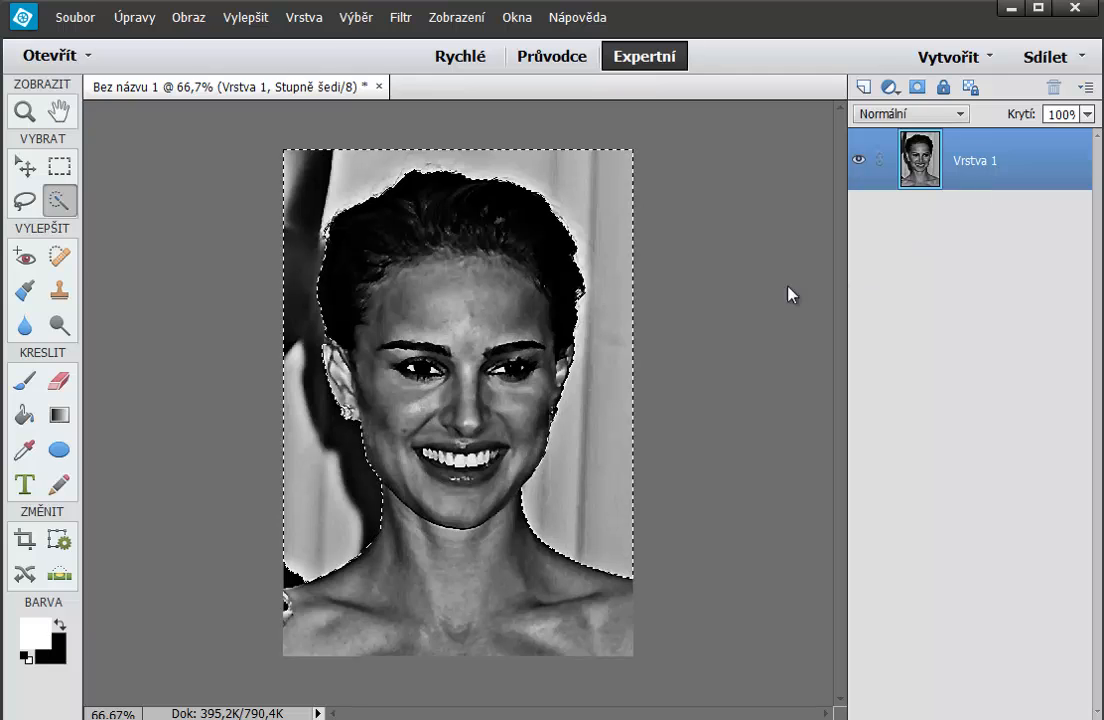
pyautogui.press('Delete')
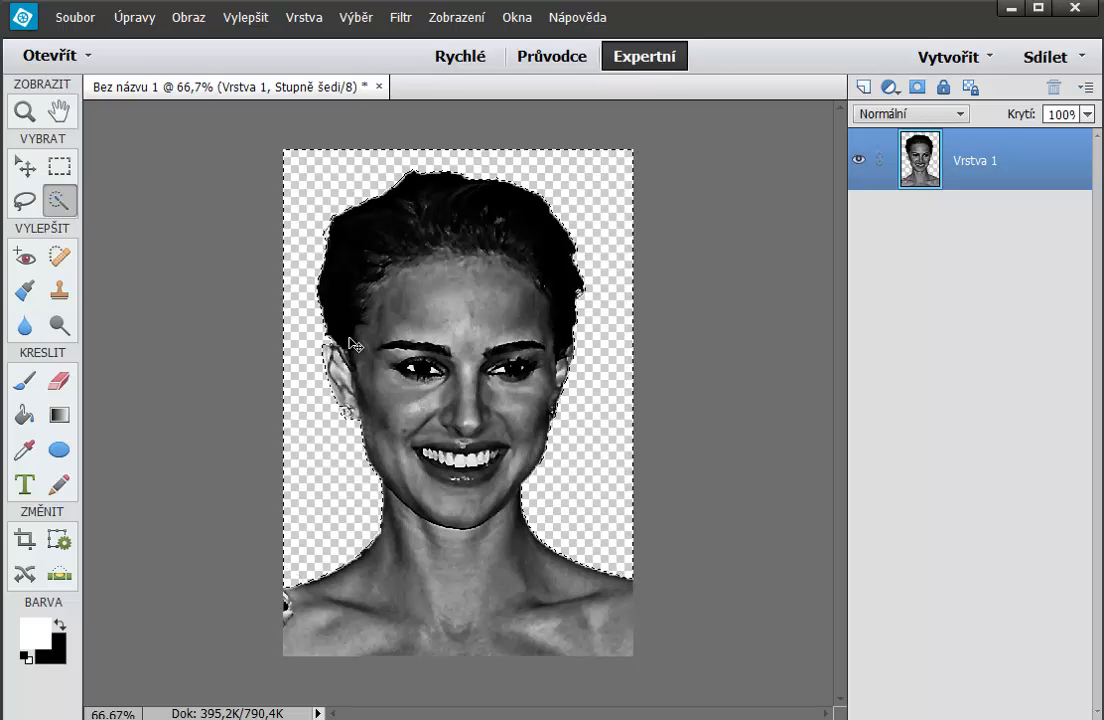
pyautogui.hotkey('ctrl', 'd')
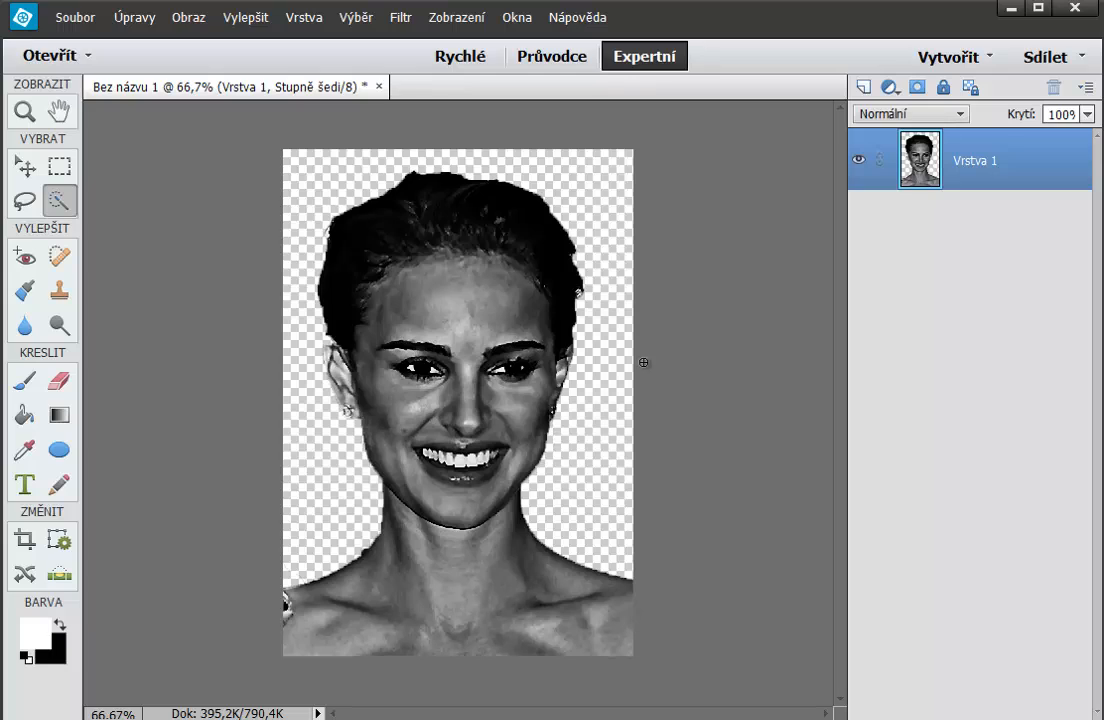
# Step: Duplicate the cut-out portrait layer Vrstva 1 within the same document
pyautogui.rightClick(978, 178)
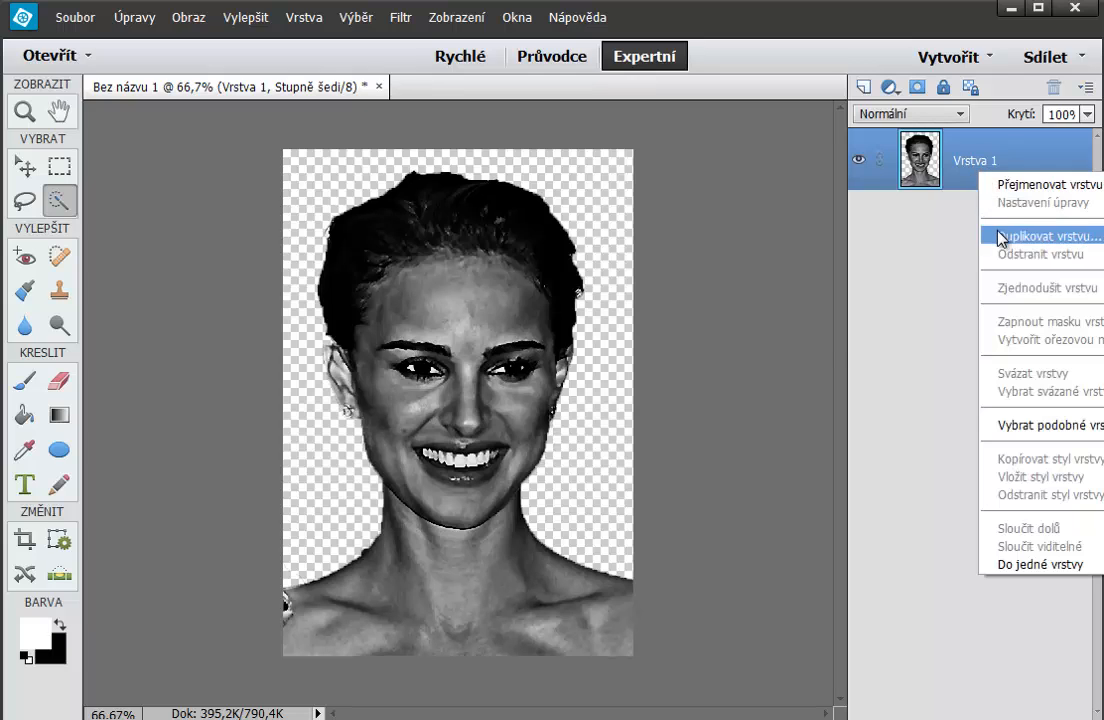
pyautogui.click(998, 234)
pyautogui.click(870, 210)
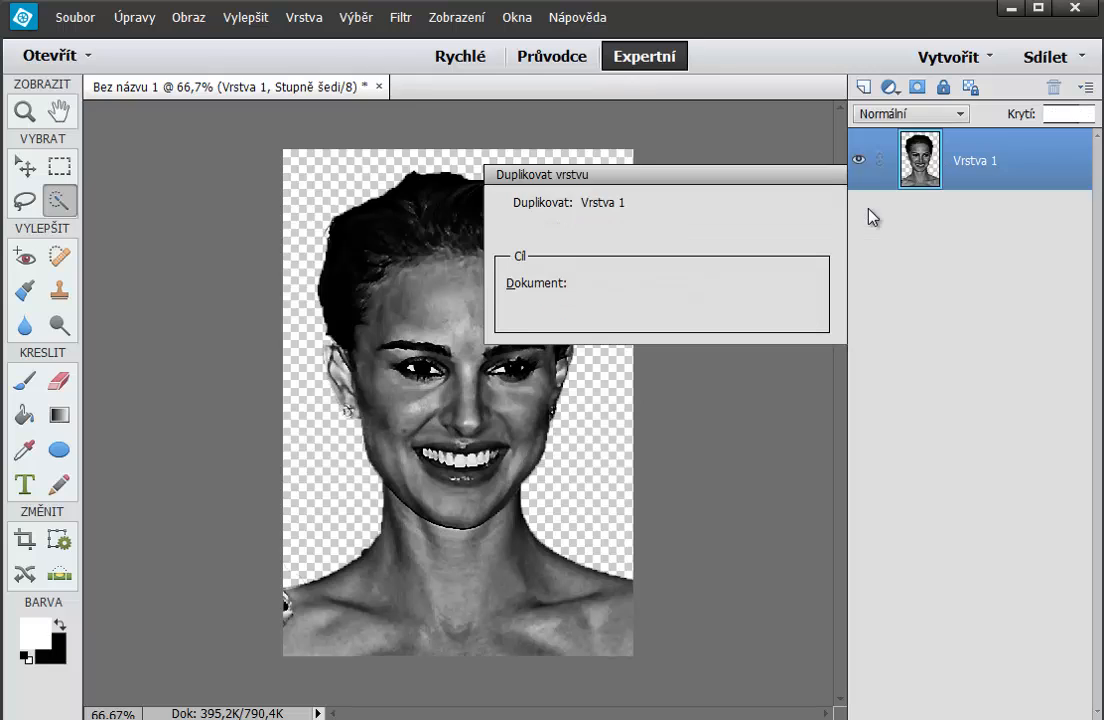
# Step: Apply the Batmend Glow filter to the original layer Vrstva 1 beneath the copy
pyautogui.click(968, 230)
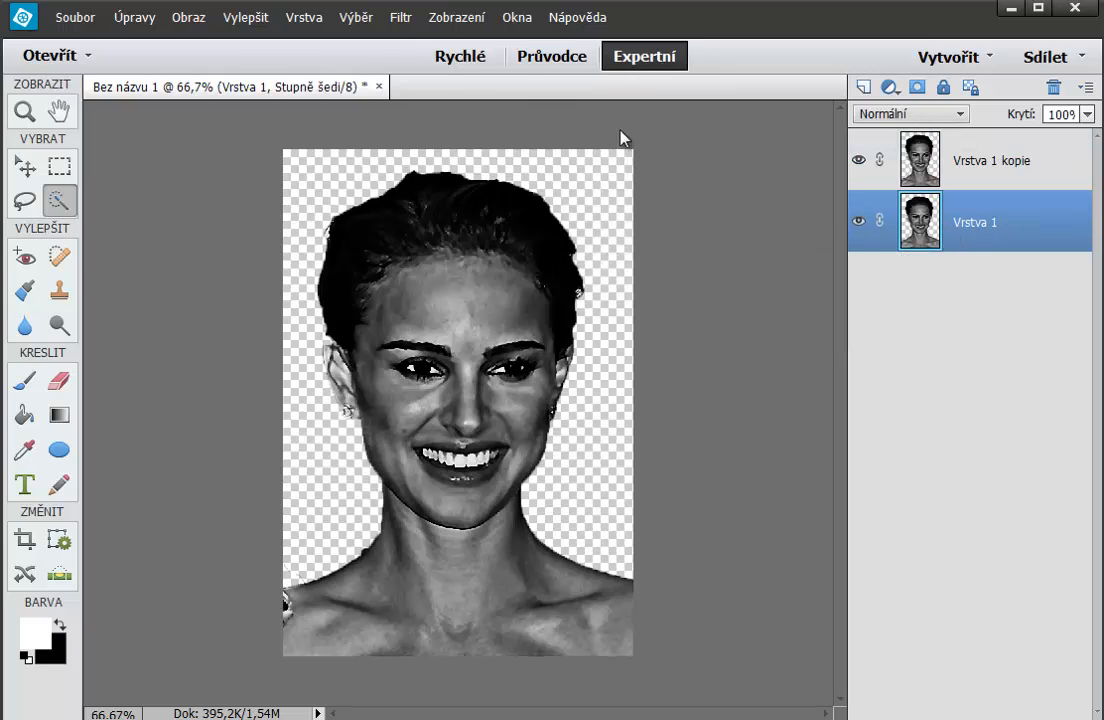
pyautogui.click(399, 17)
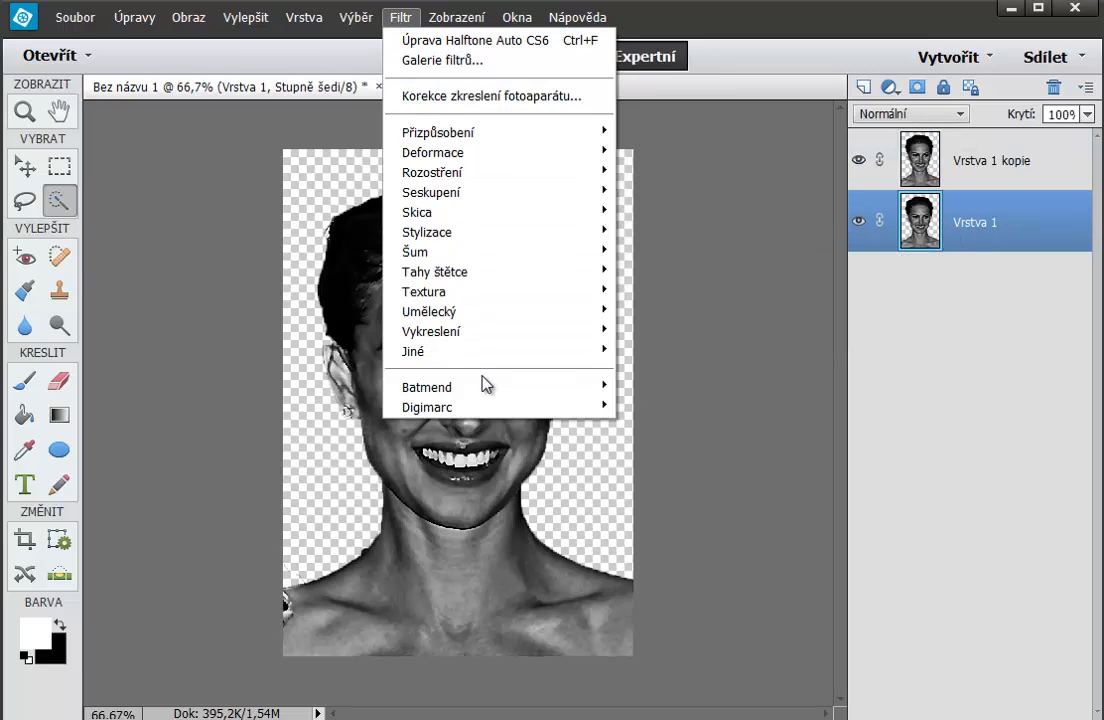
pyautogui.moveTo(484, 390)
pyautogui.click(656, 397)
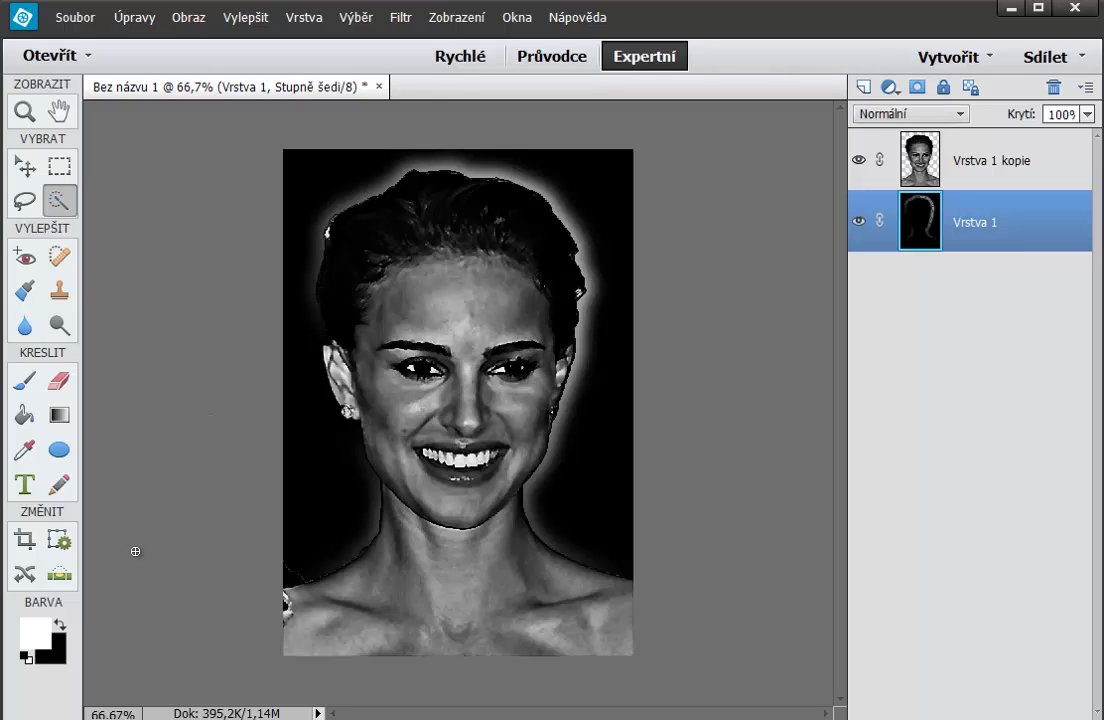
# Step: Set the brush size to 89 px and paint a white stroke over the hair area on Vrstva 1
pyautogui.click(25, 382)
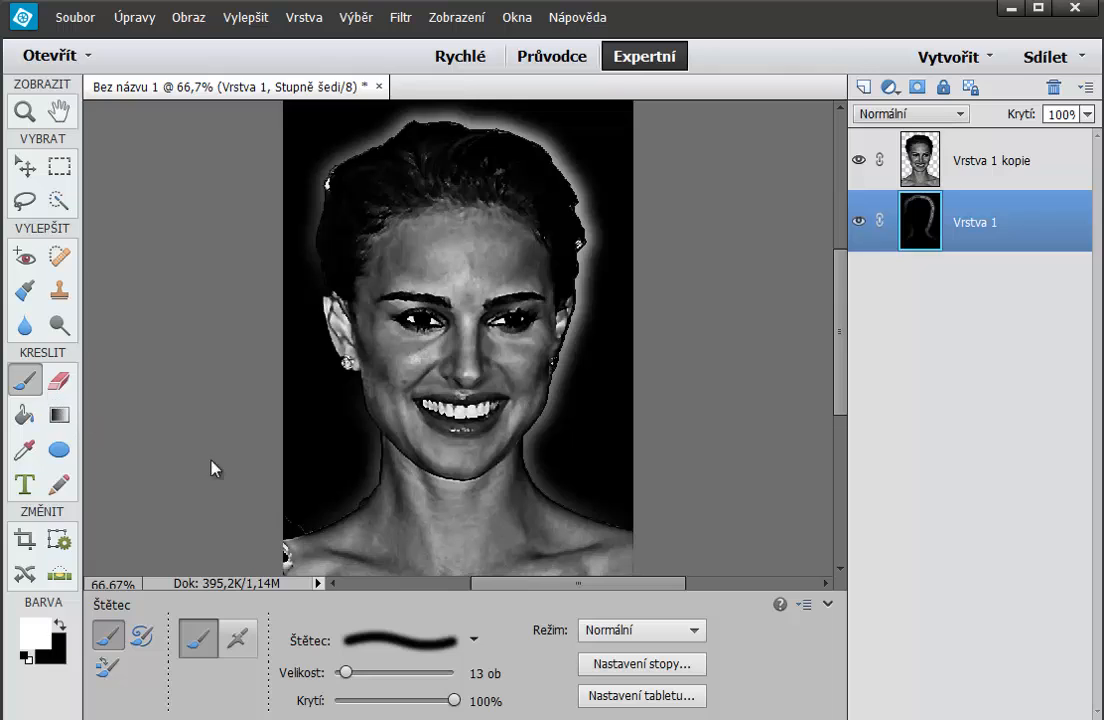
pyautogui.moveTo(345, 672)
pyautogui.mouseDown()
pyautogui.moveTo(393, 672)
pyautogui.moveTo(407, 686)
pyautogui.mouseUp()
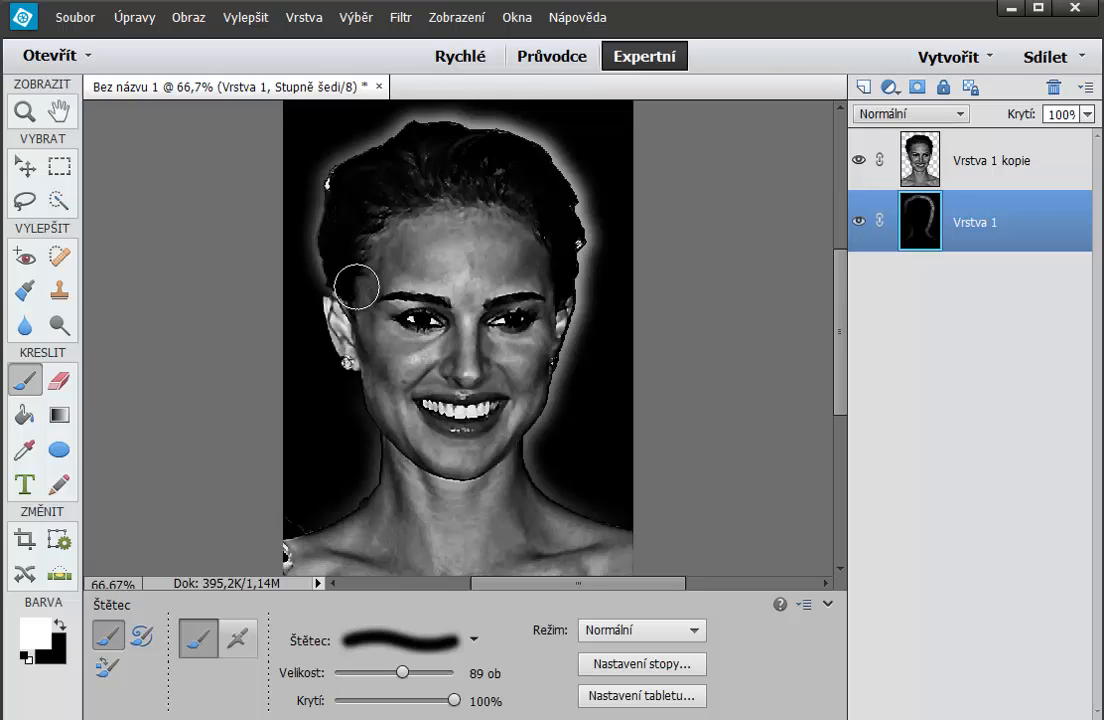
pyautogui.moveTo(352, 284)
pyautogui.mouseDown()
pyautogui.moveTo(345, 227)
pyautogui.moveTo(357, 205)
pyautogui.mouseUp()
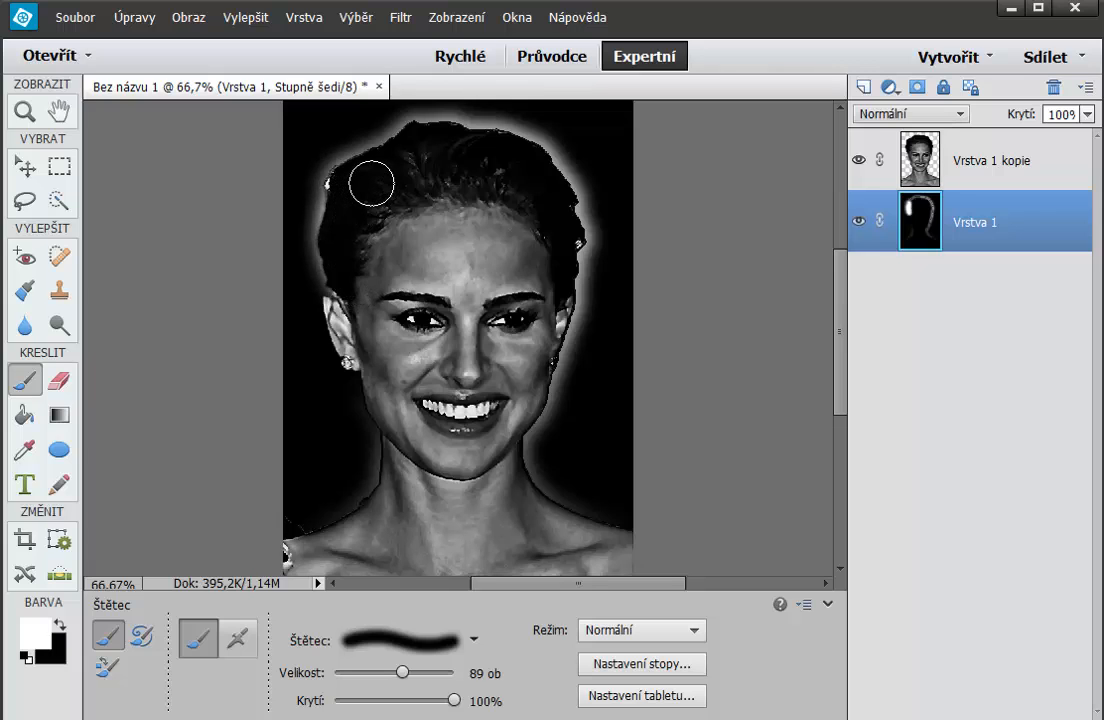
pyautogui.press('e')
pyautogui.scroll(-1, 417, 548)
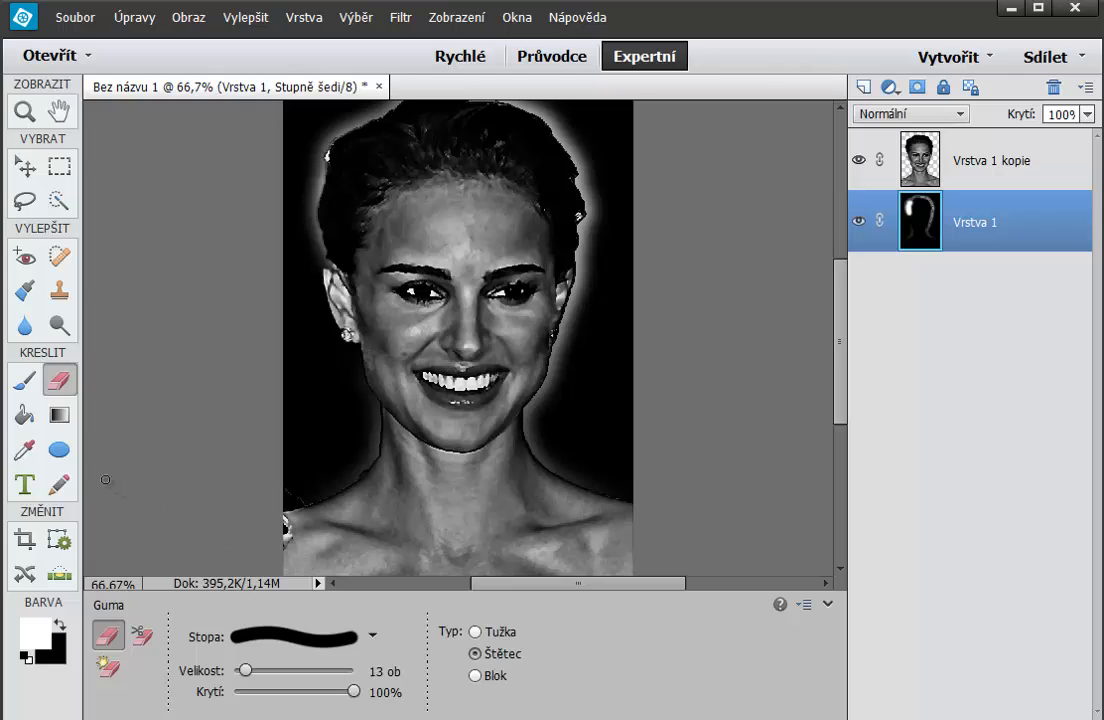
# Step: Paint black with the brush on Vrstva 1 kopie over the outer shoulders and along the portrait's lower edge
pyautogui.click(25, 380)
pyautogui.click(61, 625)
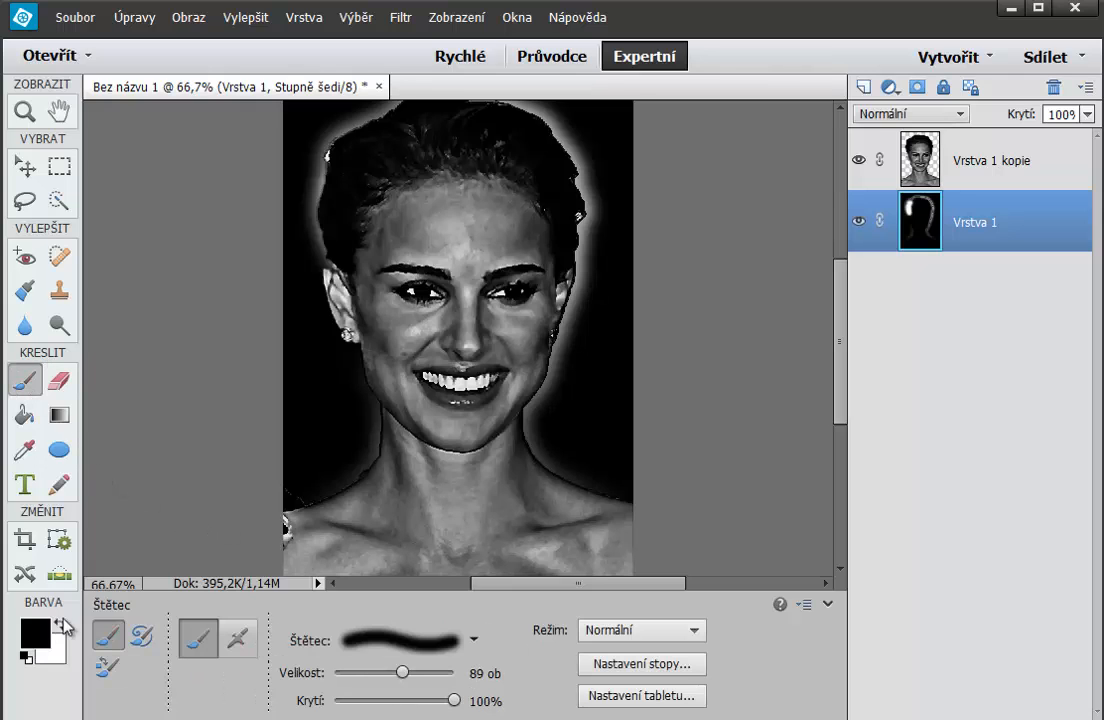
pyautogui.scroll(-2, 280, 435)
pyautogui.click(990, 160)
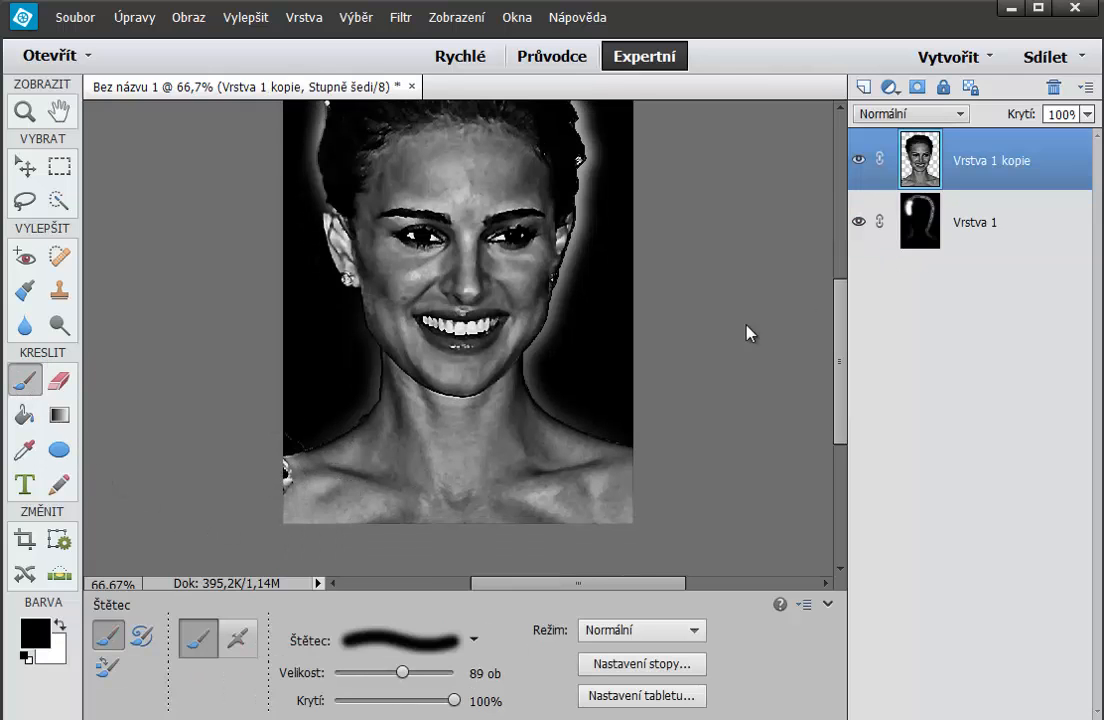
pyautogui.moveTo(281, 439)
pyautogui.mouseDown()
pyautogui.moveTo(325, 508)
pyautogui.moveTo(264, 468)
pyautogui.mouseUp()
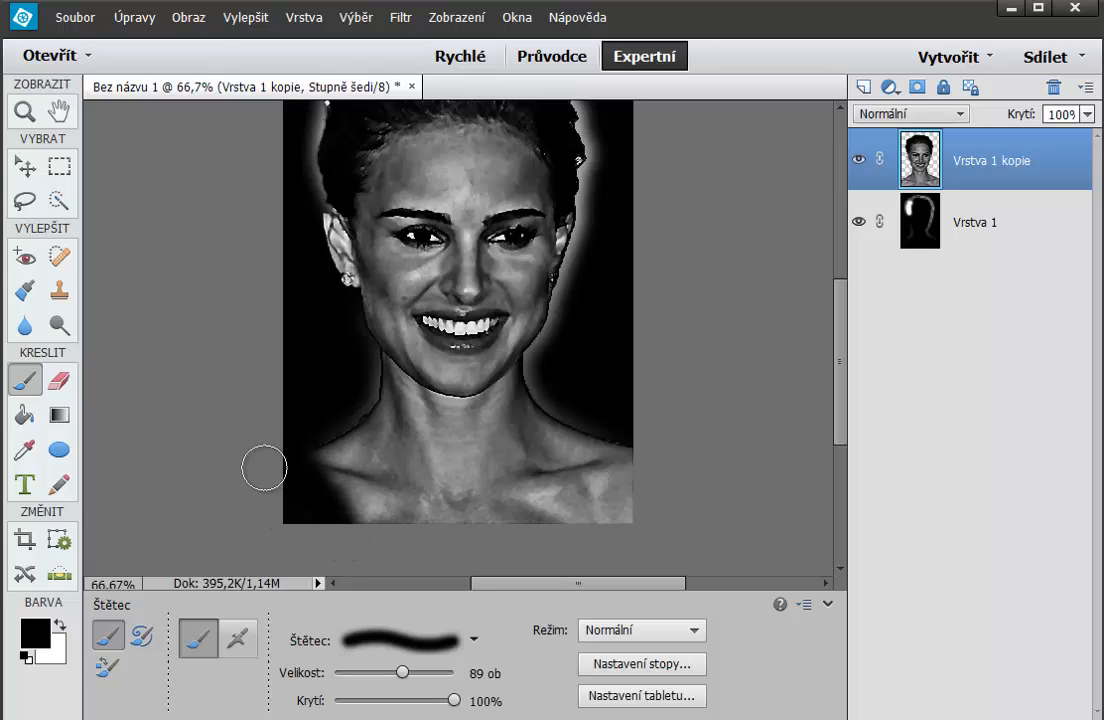
pyautogui.moveTo(621, 518)
pyautogui.mouseDown()
pyautogui.moveTo(576, 541)
pyautogui.moveTo(637, 473)
pyautogui.moveTo(628, 504)
pyautogui.moveTo(636, 438)
pyautogui.moveTo(612, 516)
pyautogui.moveTo(638, 441)
pyautogui.moveTo(616, 481)
pyautogui.moveTo(528, 537)
pyautogui.moveTo(468, 547)
pyautogui.moveTo(299, 508)
pyautogui.mouseUp()
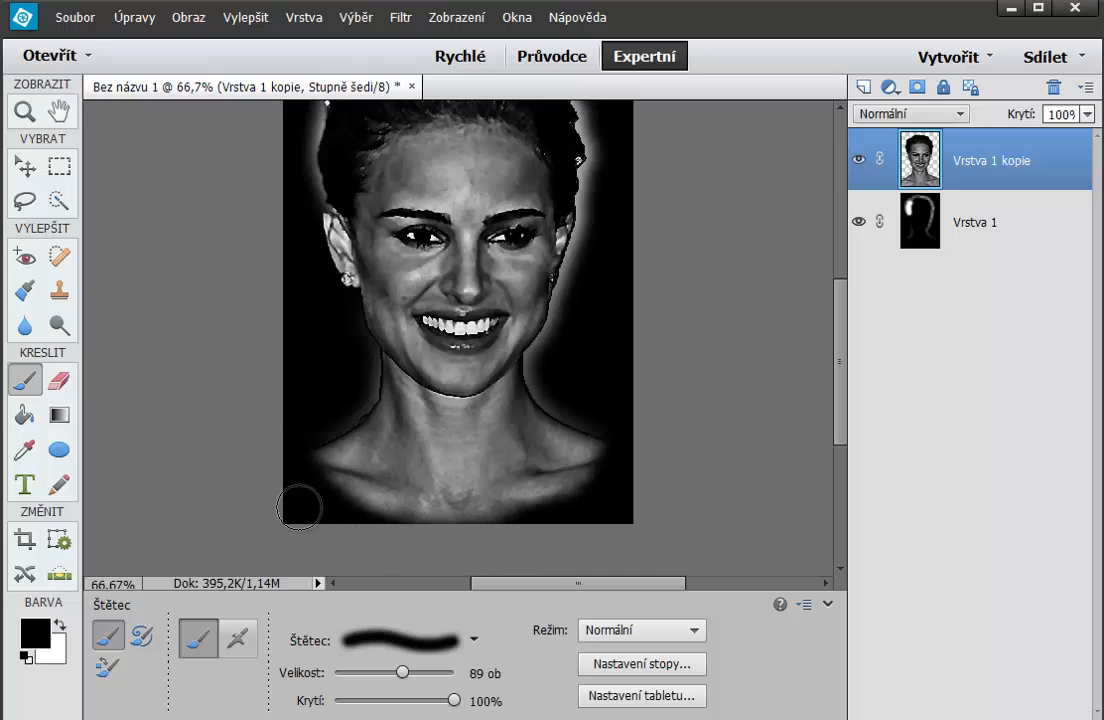
# Step: Flatten the portrait and glow layers into a single background layer
pyautogui.scroll(3, 300, 495)
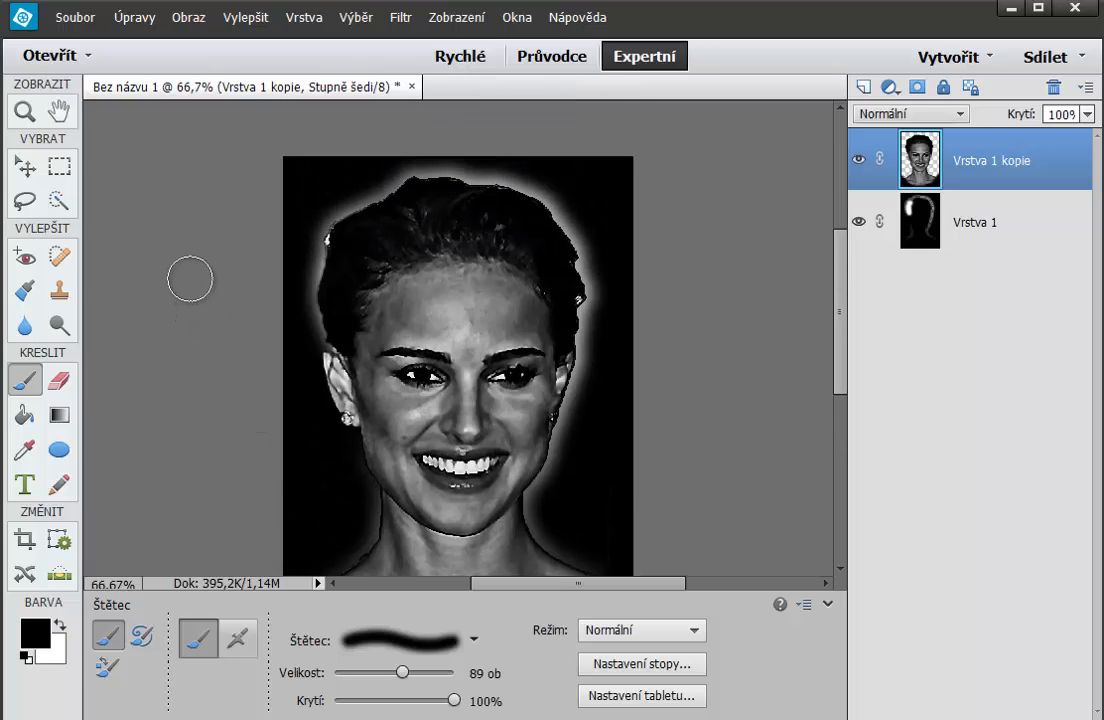
pyautogui.scroll(-1, 190, 275)
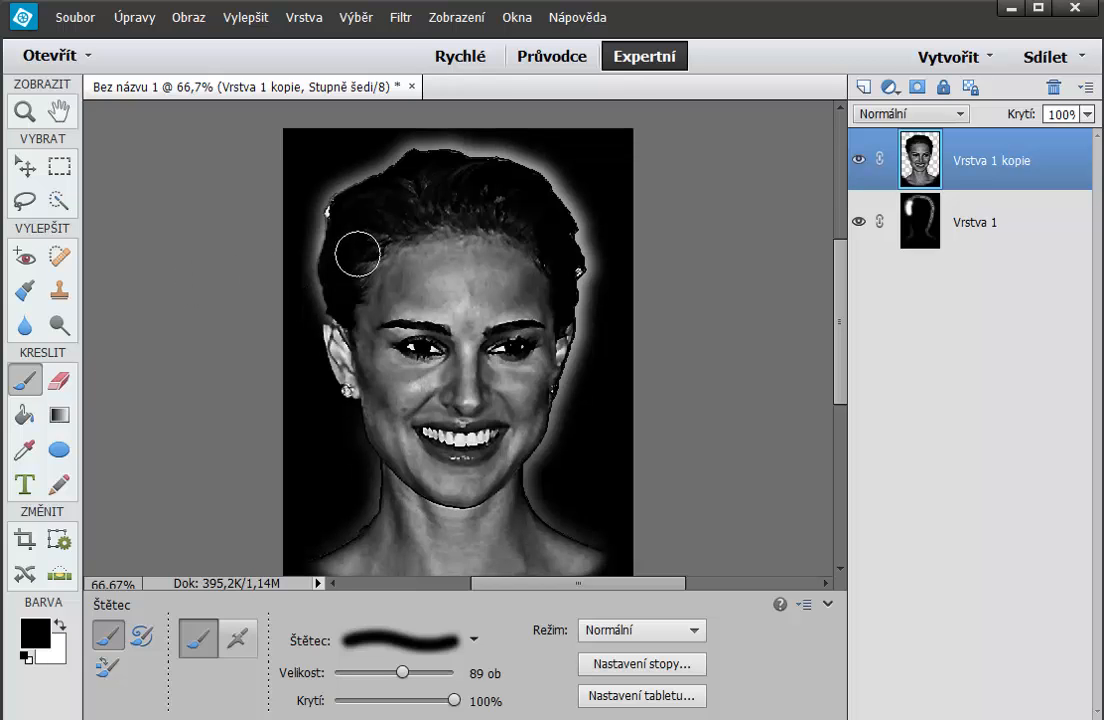
pyautogui.rightClick(966, 176)
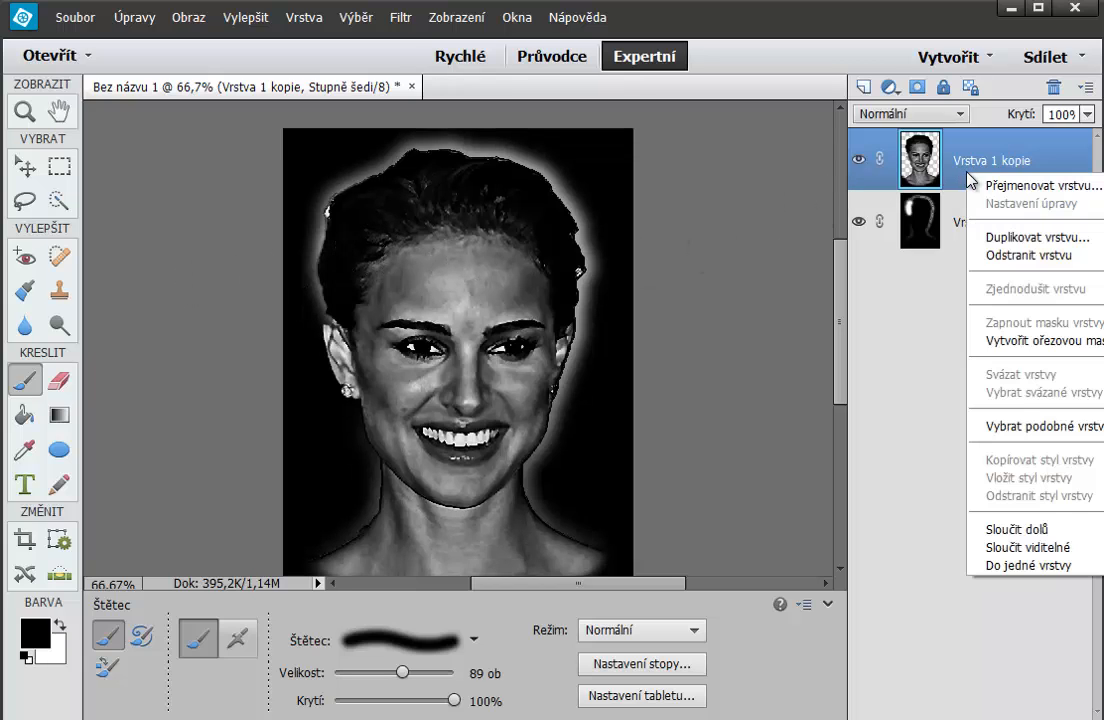
pyautogui.click(985, 566)
pyautogui.click(830, 607)
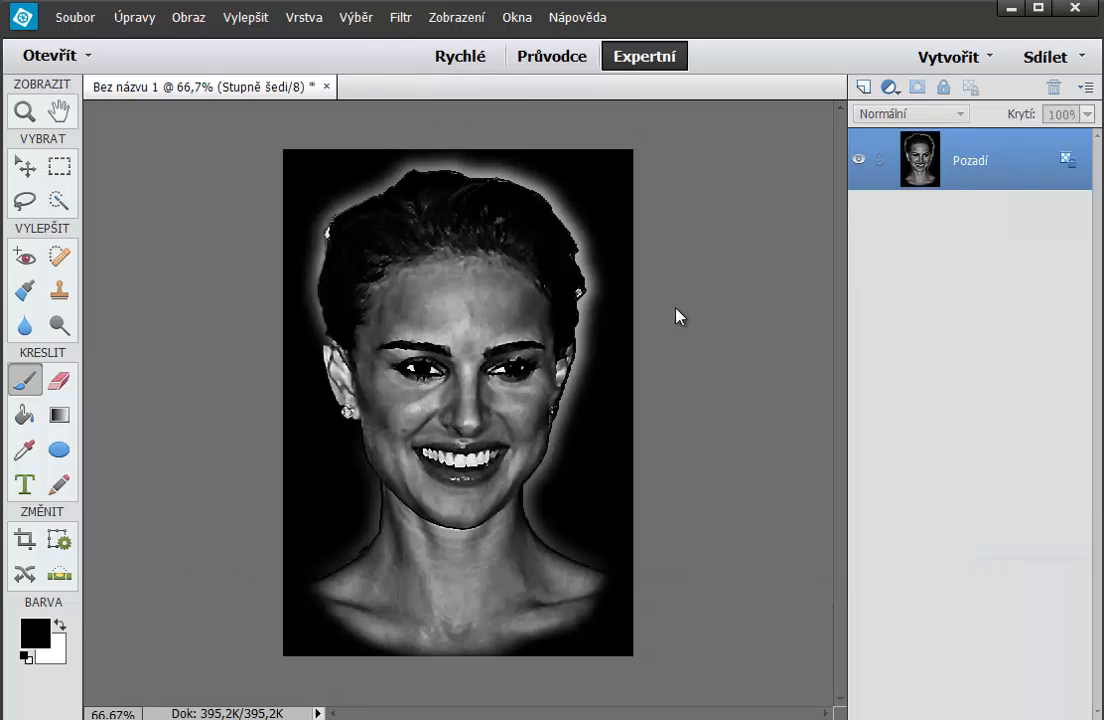
# Step: Try the Batmend Jarvis hrubý filter on the flattened portrait, inspect the halftone pattern at 100% zoom and undo the filter
pyautogui.click(402, 17)
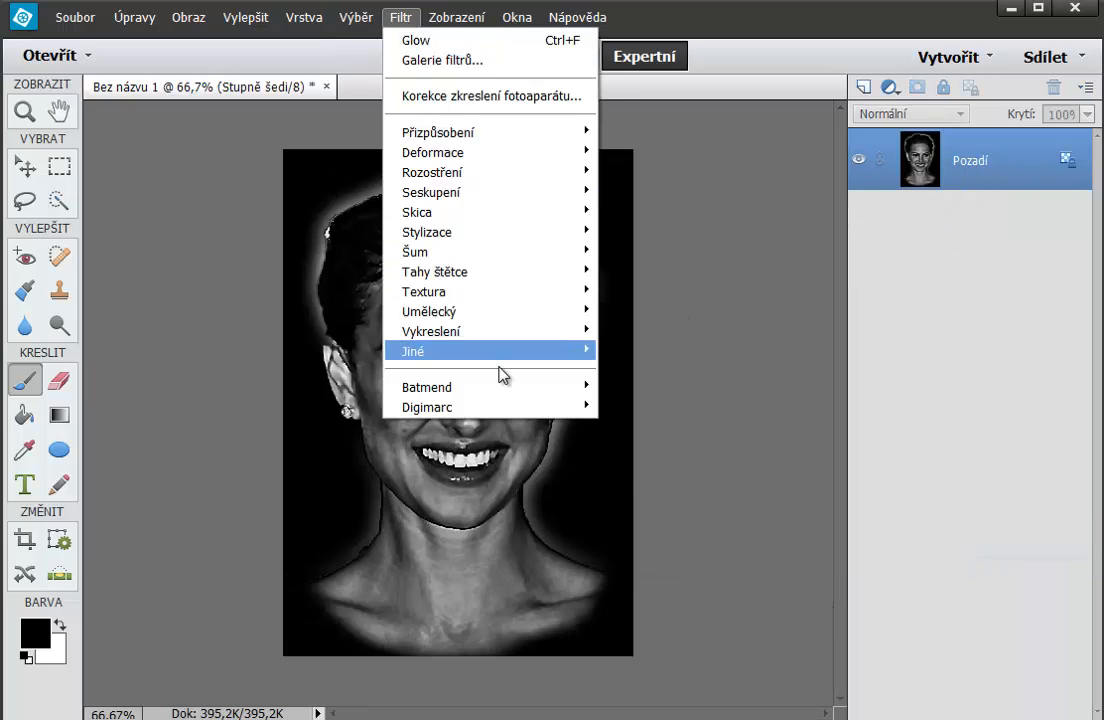
pyautogui.moveTo(500, 387)
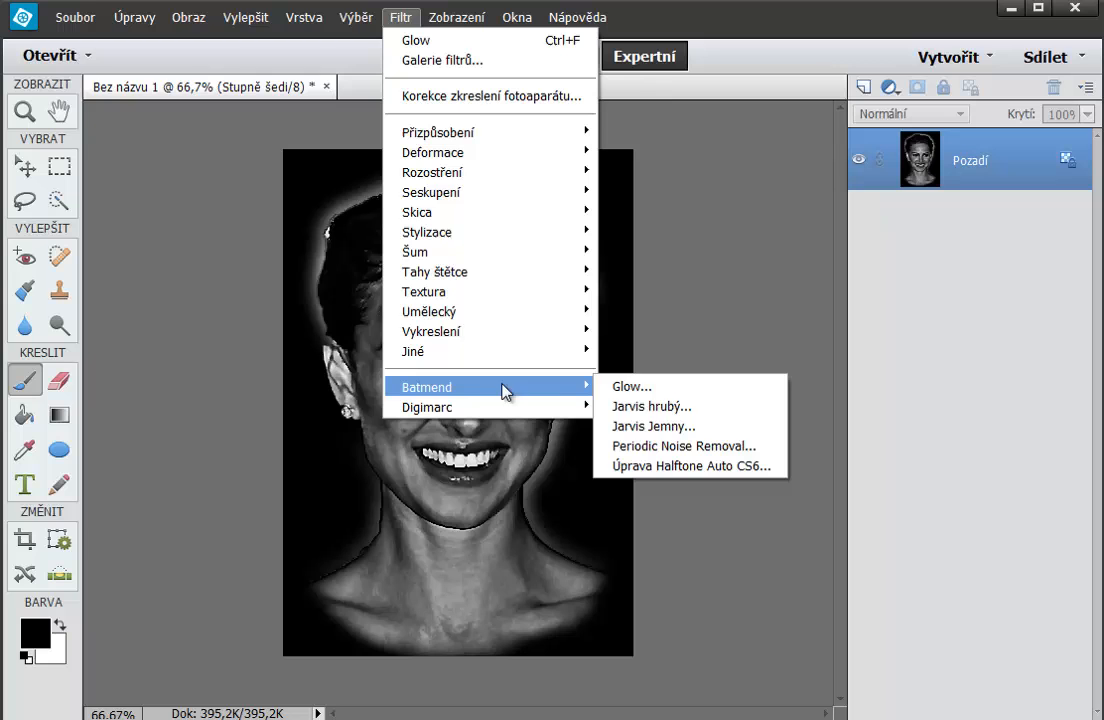
pyautogui.click(640, 426)
pyautogui.press('z')
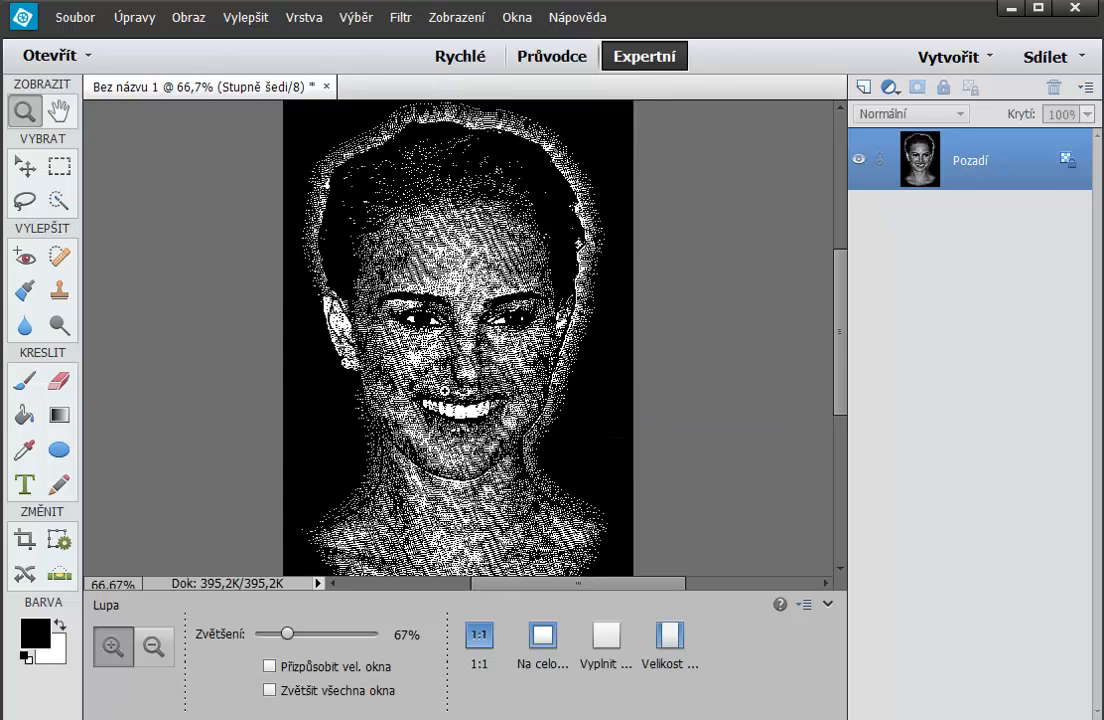
pyautogui.click(445, 381)
pyautogui.click(826, 604)
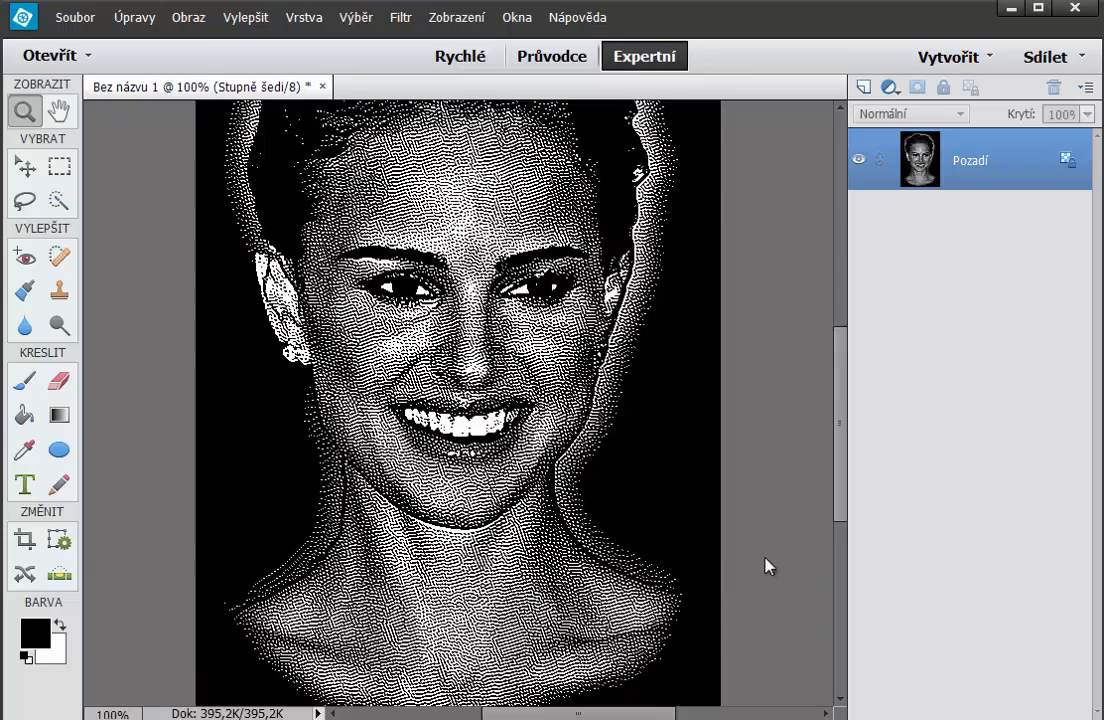
pyautogui.scroll(3, 586, 483)
pyautogui.scroll(-5, 590, 482)
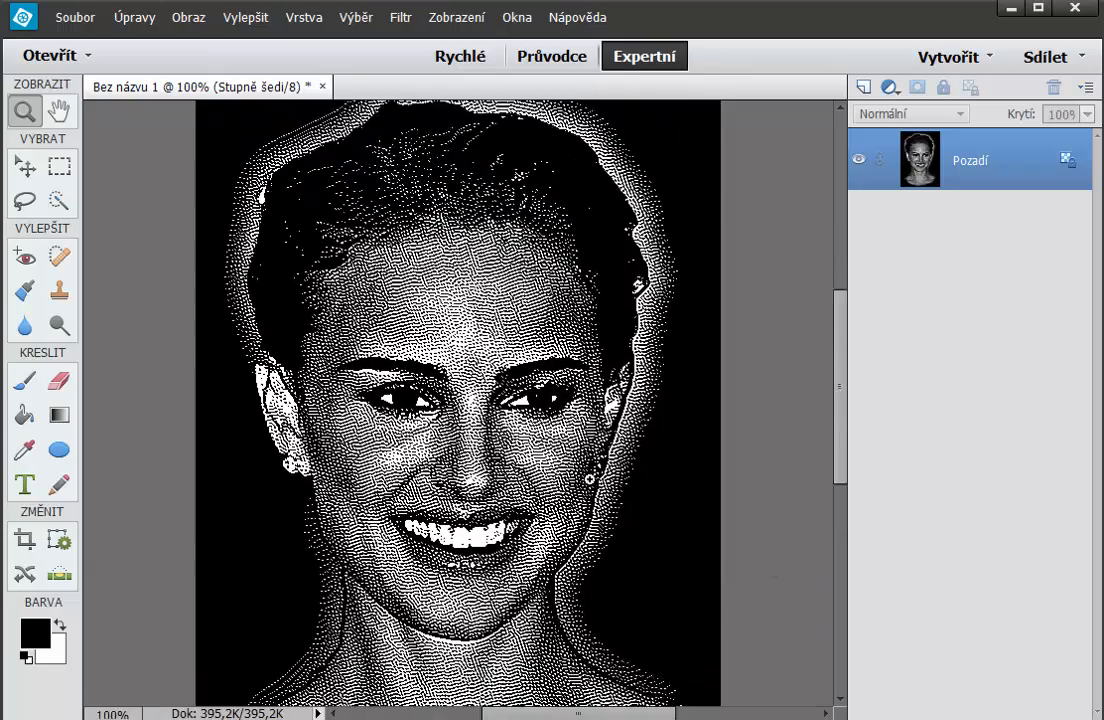
pyautogui.scroll(6, 521, 505)
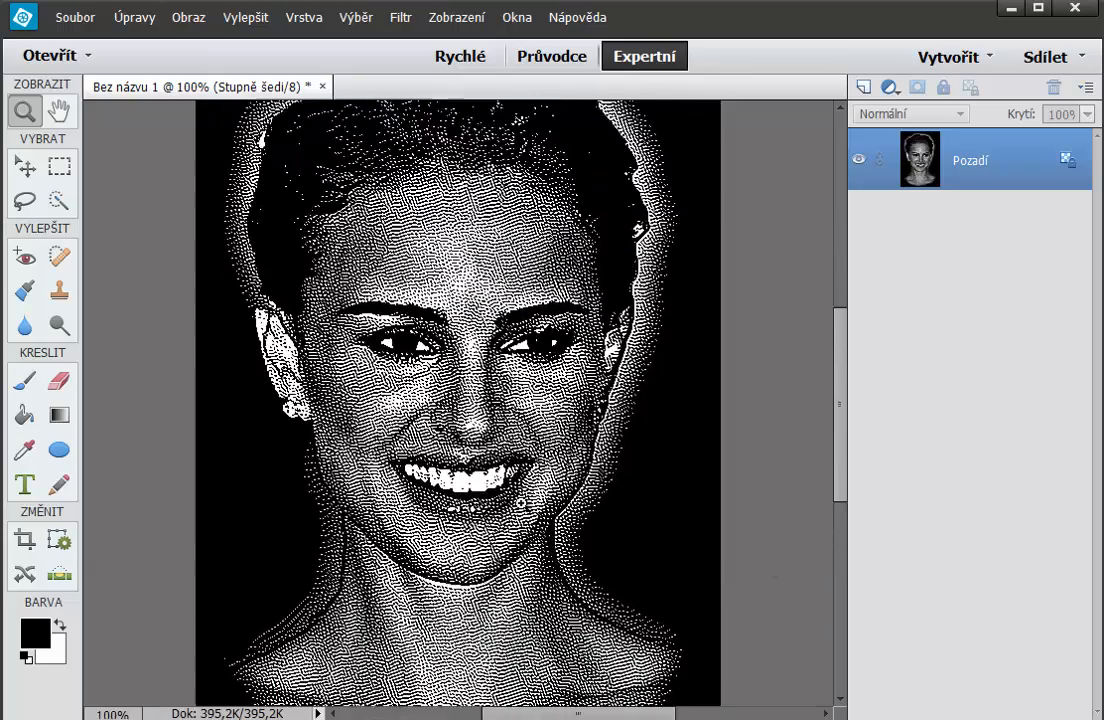
pyautogui.hotkey('ctrl', 'z')
# Step: Apply the Batmend Jarvis Jemny filter to the flattened grayscale portrait and inspect its finer halftone pattern
pyautogui.click(400, 17)
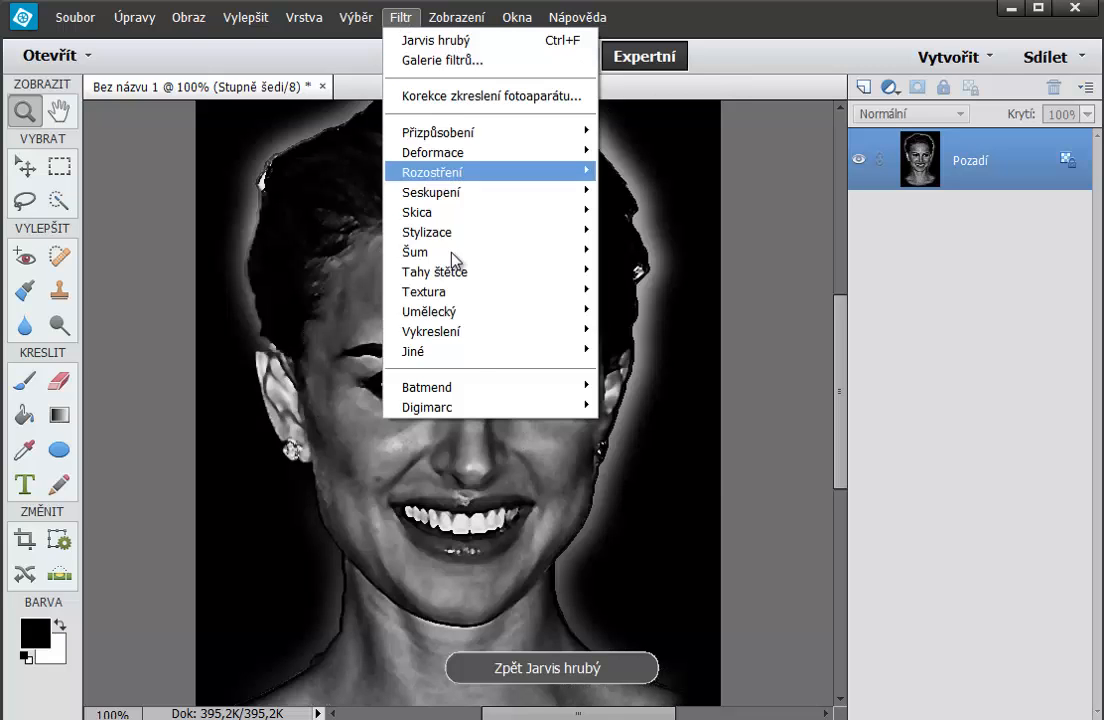
pyautogui.moveTo(478, 386)
pyautogui.click(652, 426)
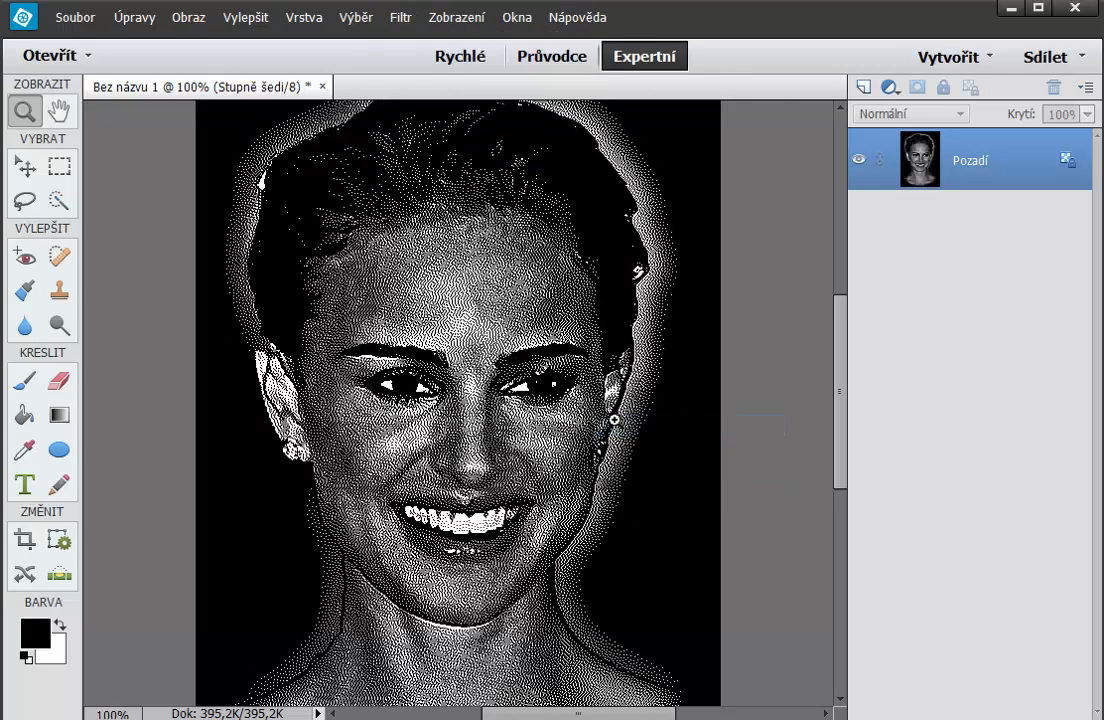
pyautogui.scroll(-1, 722, 607)
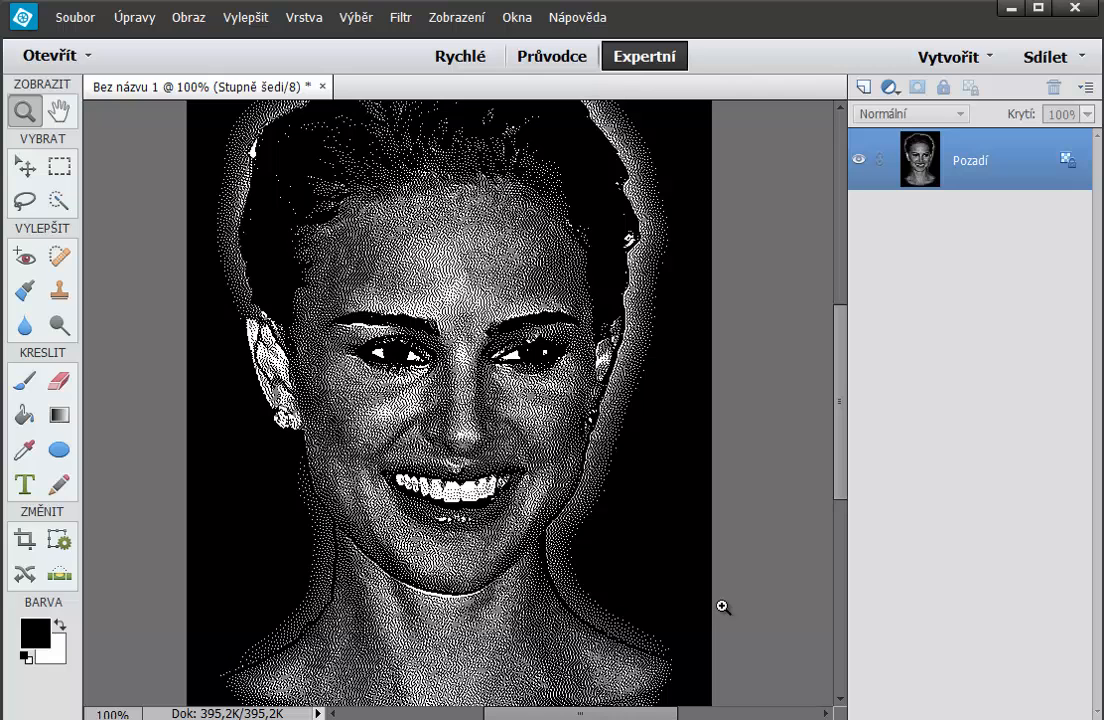